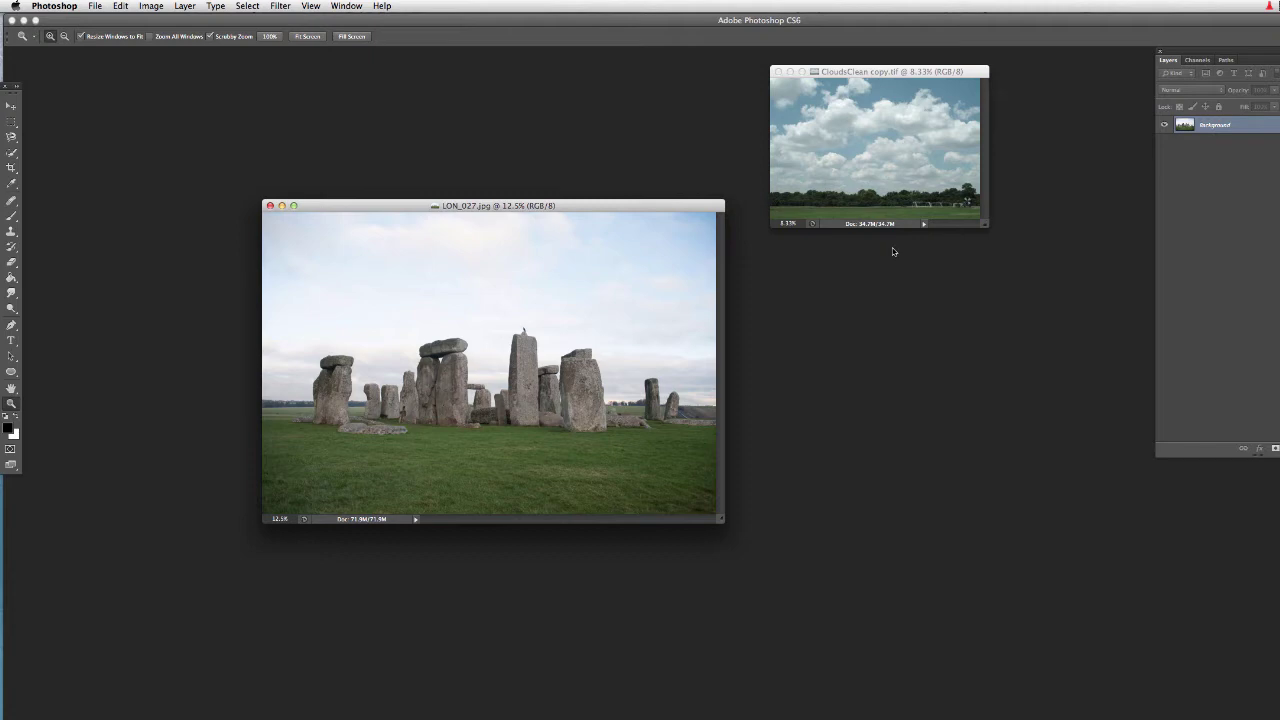
# Zoom LON_027.jpg to 25%, enlarge its window, and move the CloudsClean copy.tif window aside.
pyautogui.moveTo(629, 199); pyautogui.dragTo(610, 204)
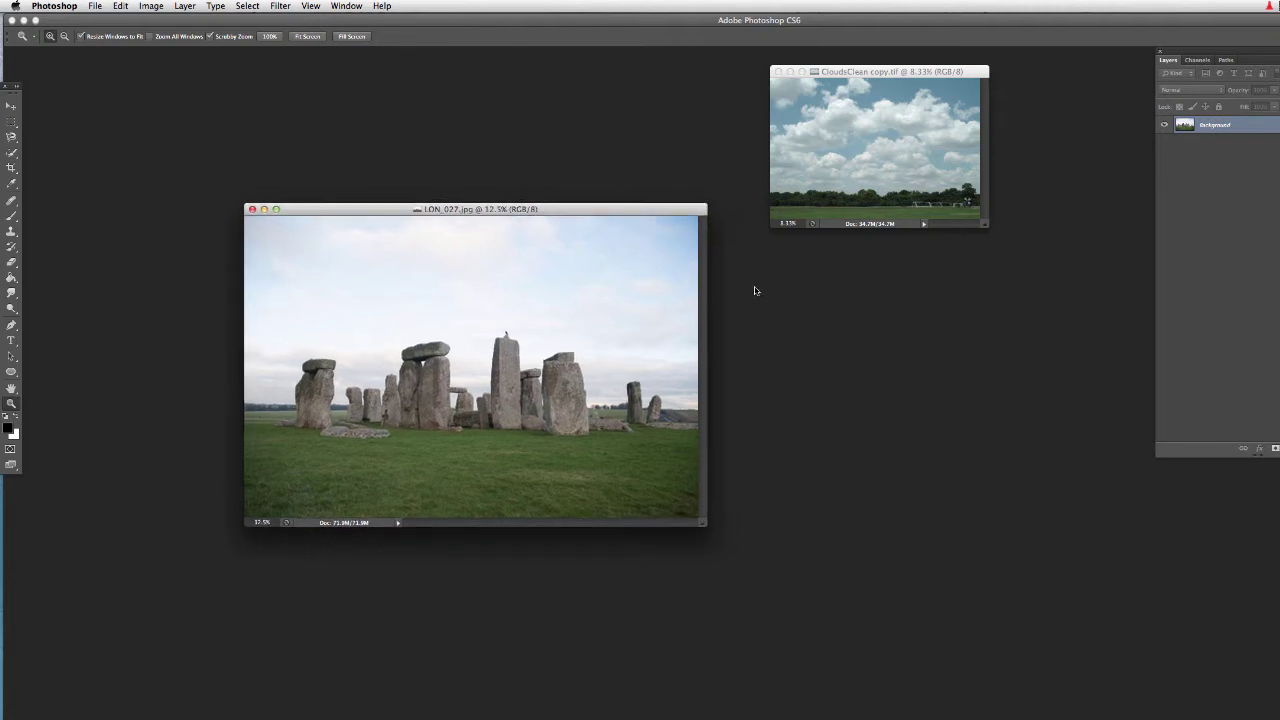
pyautogui.click(620, 434)
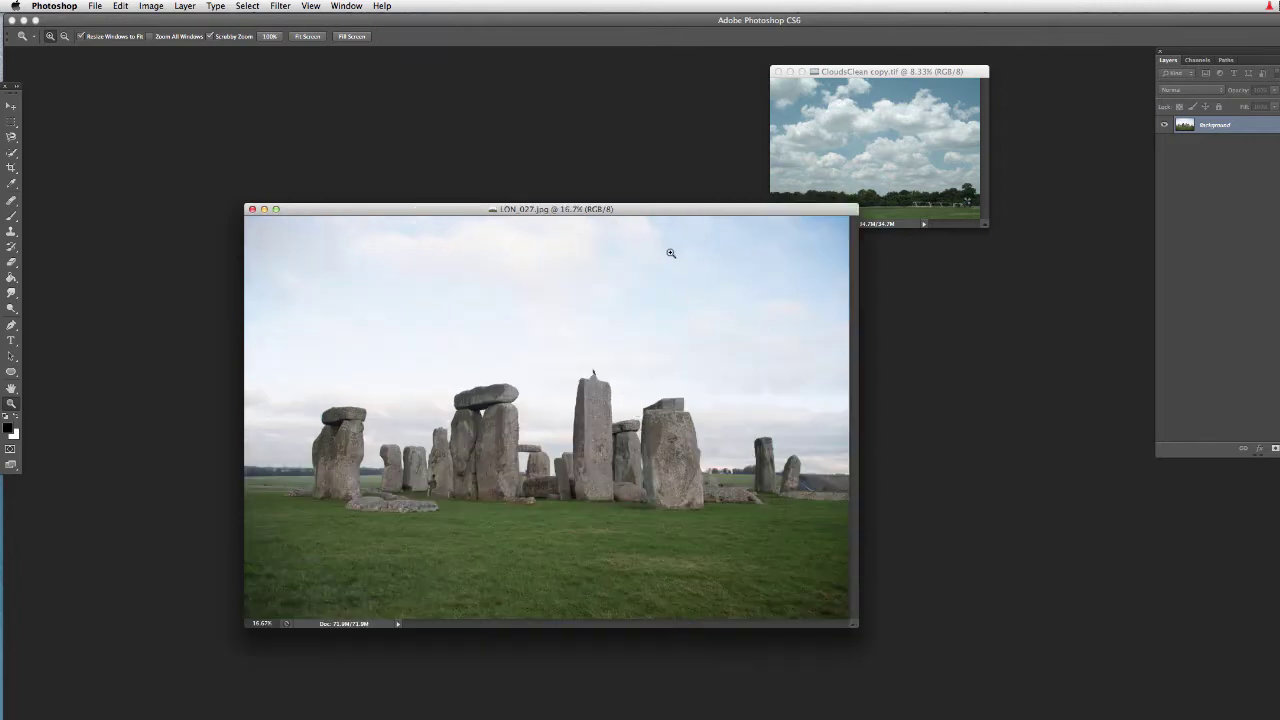
pyautogui.click(636, 305)
pyautogui.moveTo(718, 190); pyautogui.dragTo(656, 96)
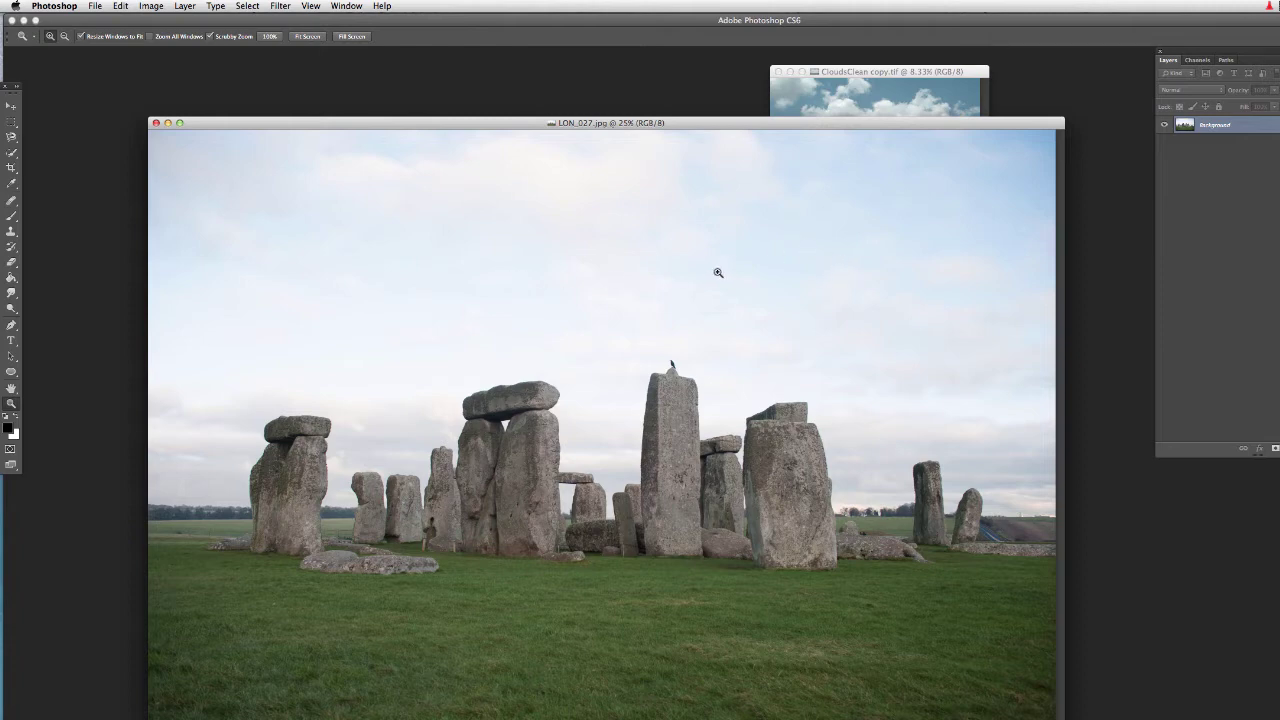
pyautogui.moveTo(869, 67); pyautogui.dragTo(1252, 548)
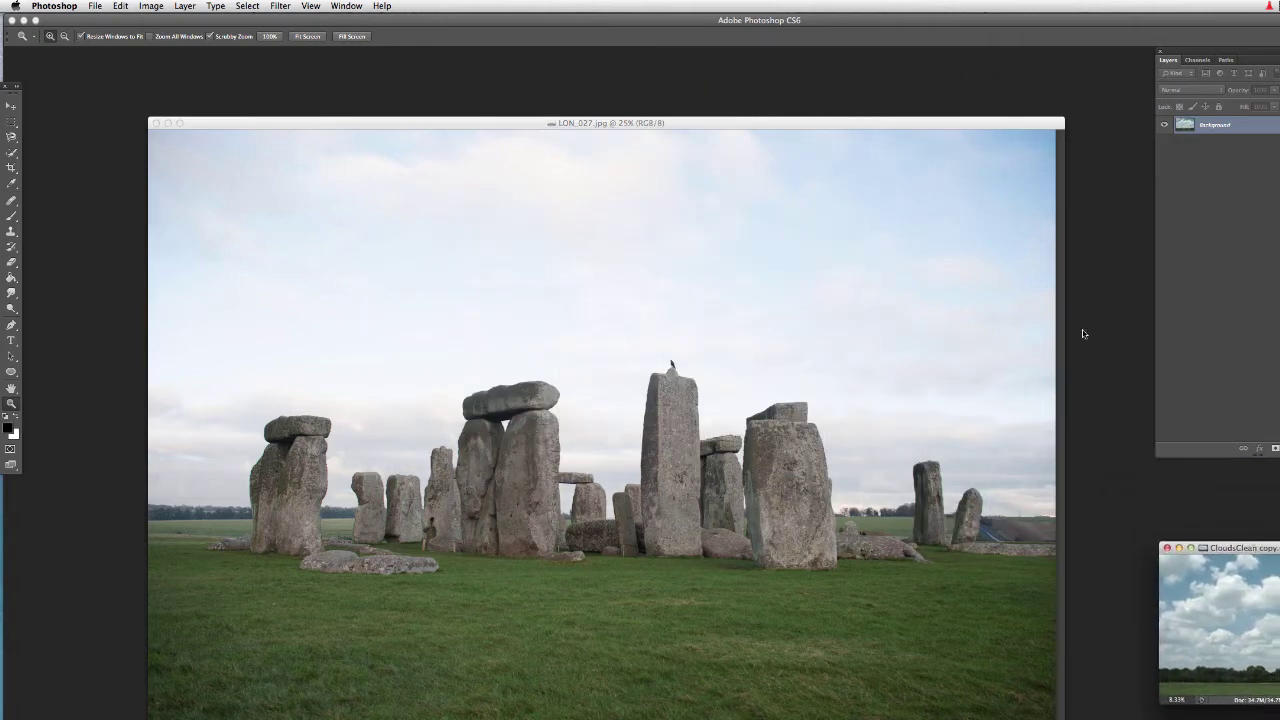
pyautogui.moveTo(884, 121); pyautogui.dragTo(859, 104)
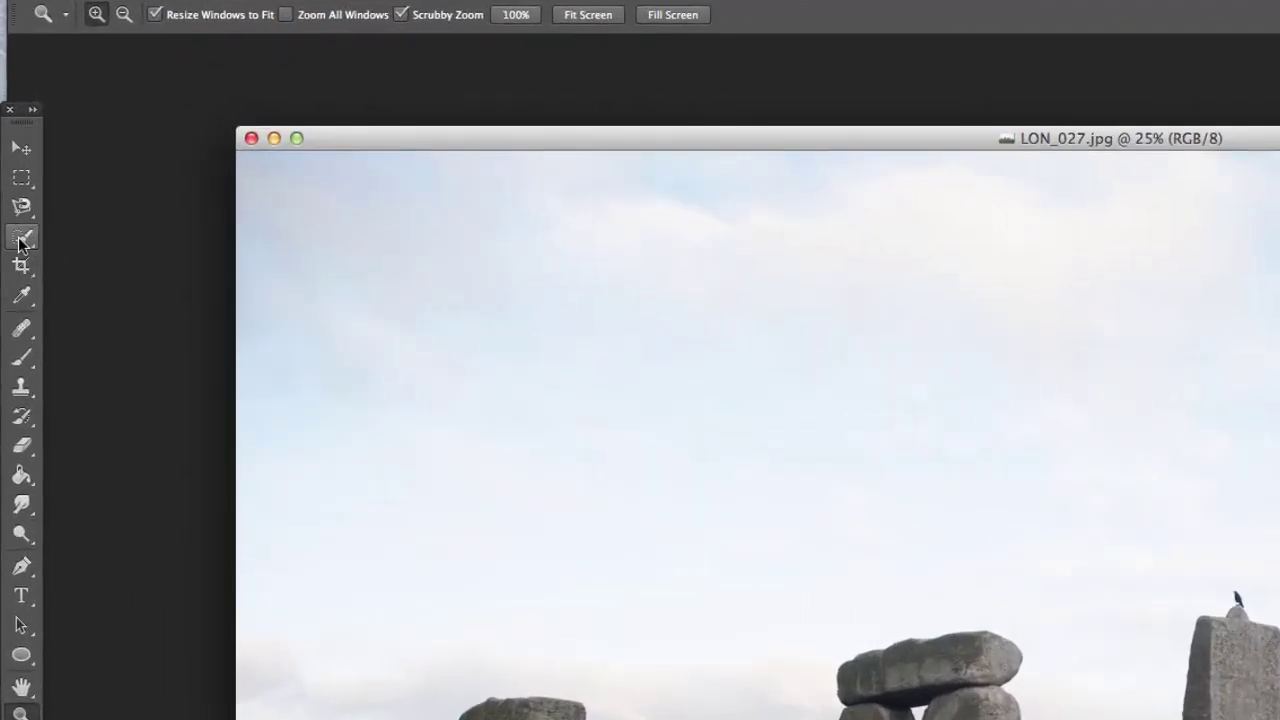
# Quick-select the stones, grass and top lintel stone, resizing the brush with ] and [.
pyautogui.click(11, 154)
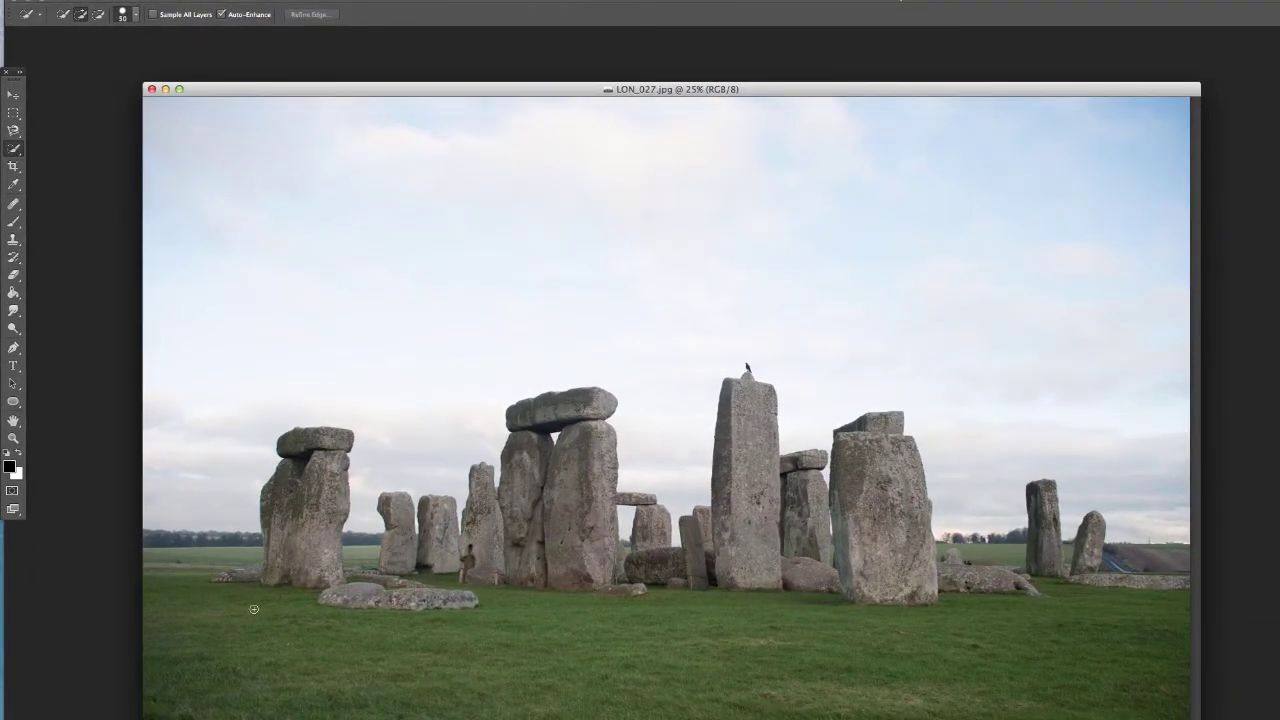
pyautogui.press(']')
pyautogui.press(']')
pyautogui.press(']')
pyautogui.press(']')
pyautogui.press(']')
pyautogui.press(']')
pyautogui.press(']')
pyautogui.press(']')
pyautogui.moveTo(175, 570)
pyautogui.mouseDown()
pyautogui.moveTo(579, 606)
pyautogui.moveTo(1183, 694)
pyautogui.moveTo(1019, 701)
pyautogui.moveTo(1067, 683)
pyautogui.moveTo(921, 646)
pyautogui.moveTo(866, 541)
pyautogui.moveTo(792, 562)
pyautogui.moveTo(761, 545)
pyautogui.moveTo(655, 603)
pyautogui.moveTo(556, 525)
pyautogui.mouseUp()
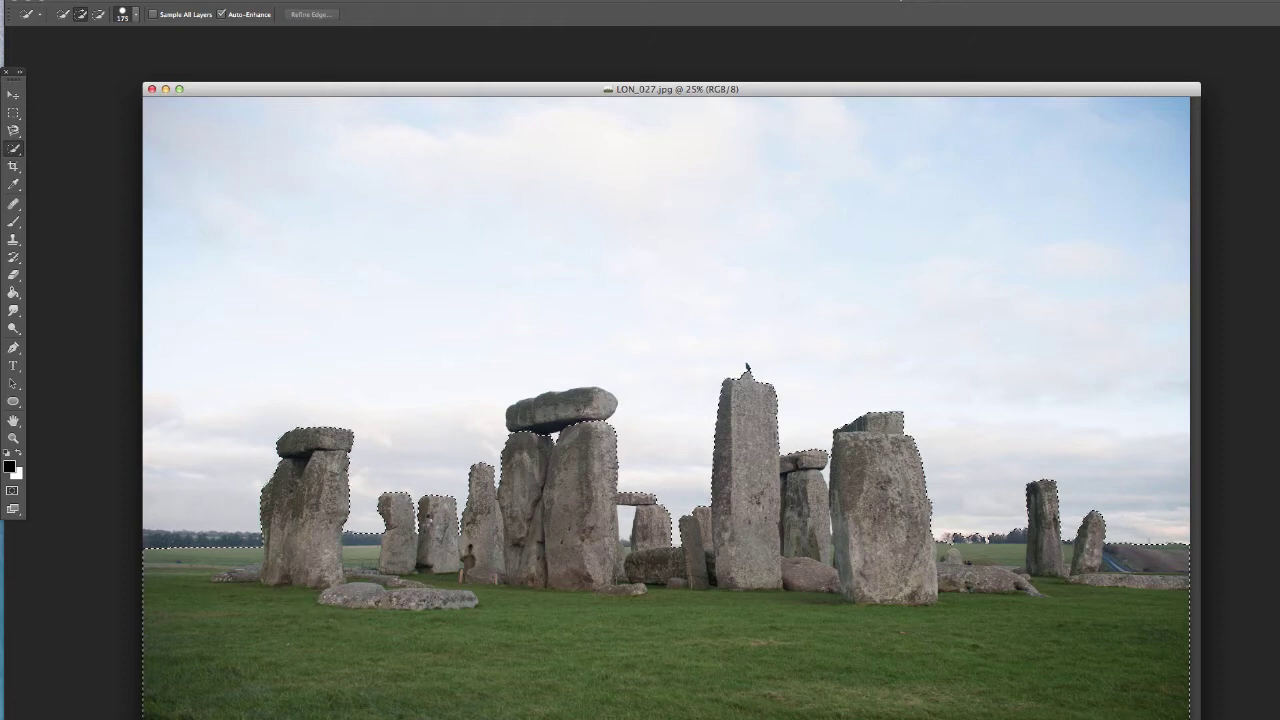
pyautogui.press('[')
pyautogui.press('[')
pyautogui.press('[')
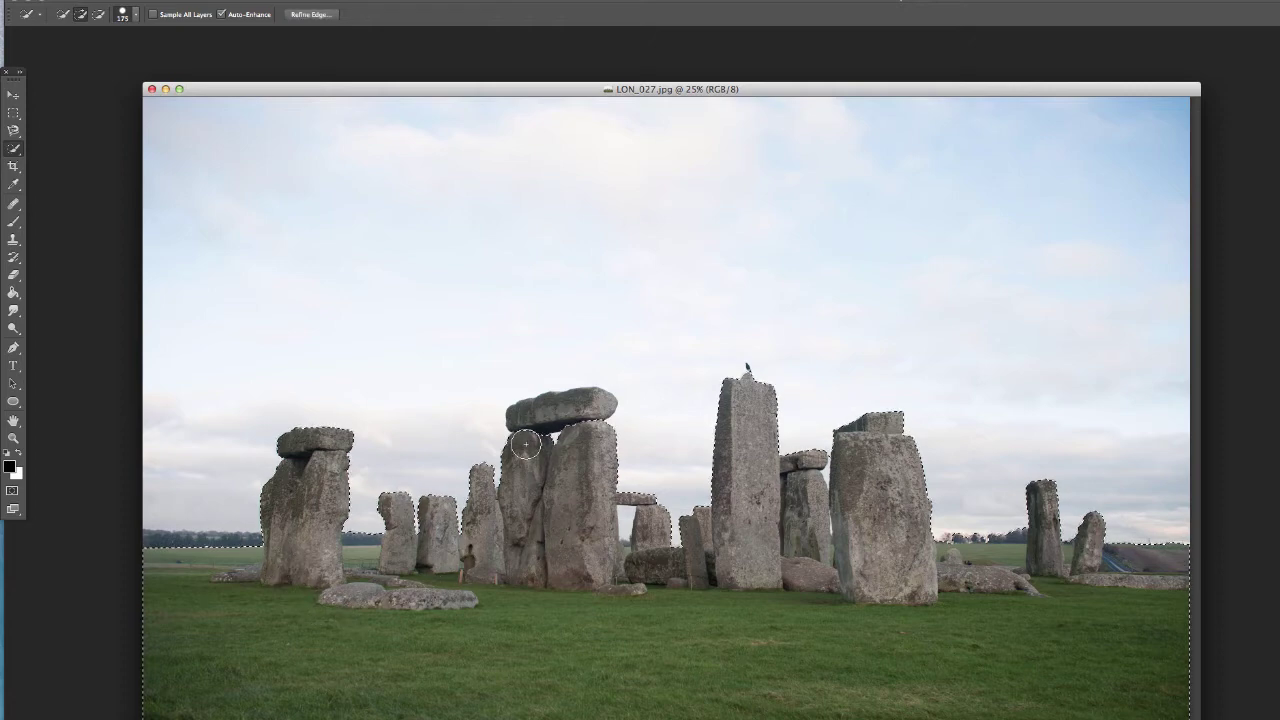
pyautogui.moveTo(519, 416); pyautogui.dragTo(568, 408)
# Zoom in and use a smaller brush to add the bird and stone tops to the selection.
pyautogui.scroll(10, 714, 393)
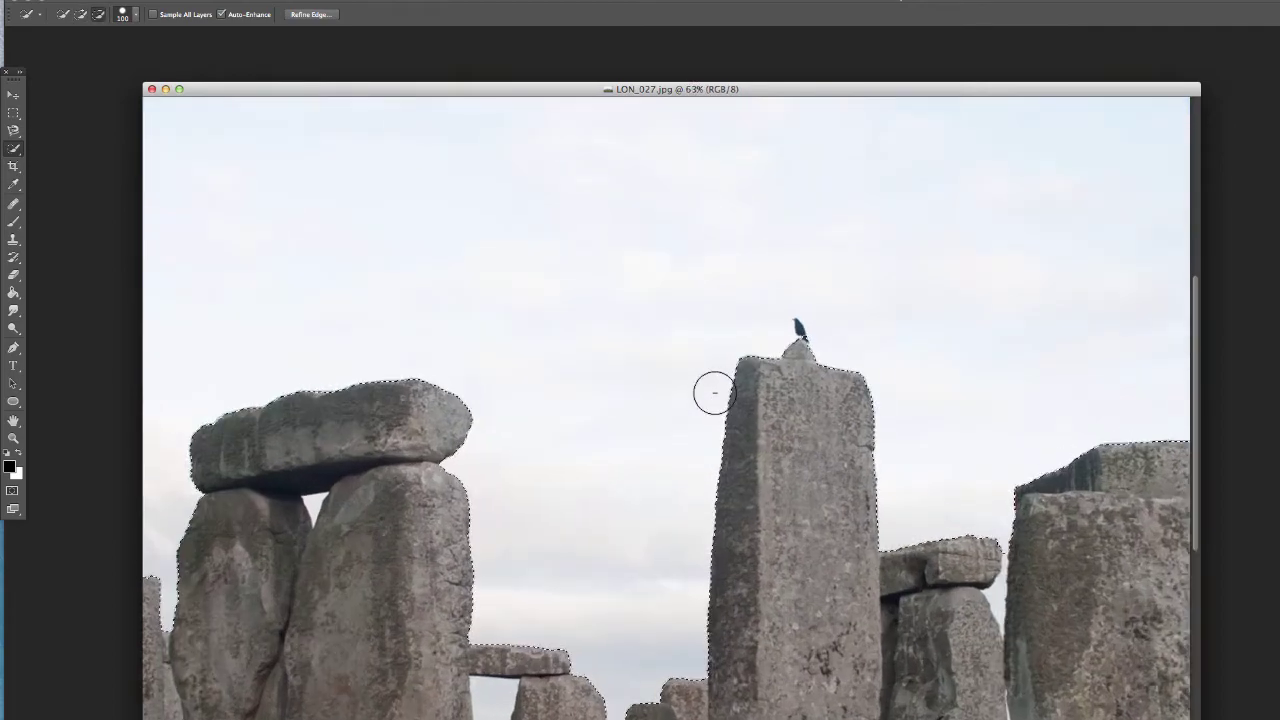
pyautogui.scroll(2, 714, 393)
pyautogui.press('[')
pyautogui.press('[')
pyautogui.press('[')
pyautogui.press('[')
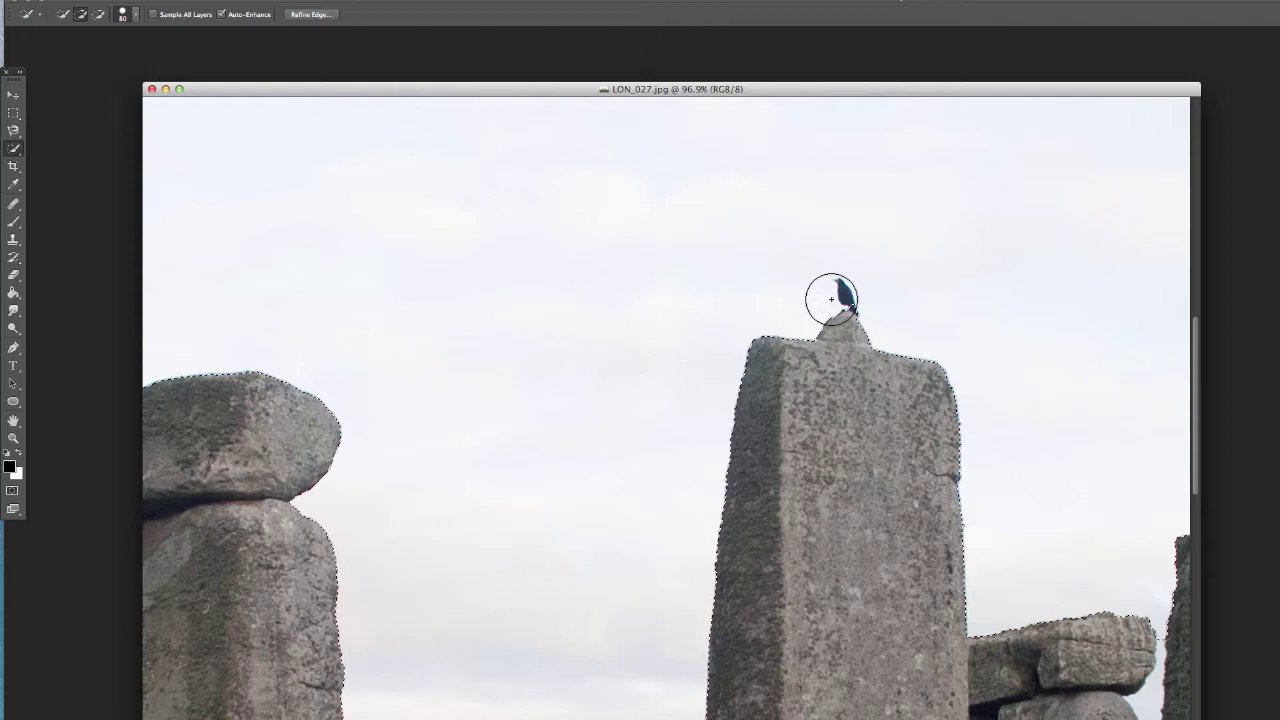
pyautogui.press('[')
pyautogui.press('[')
pyautogui.press('[')
pyautogui.press('[')
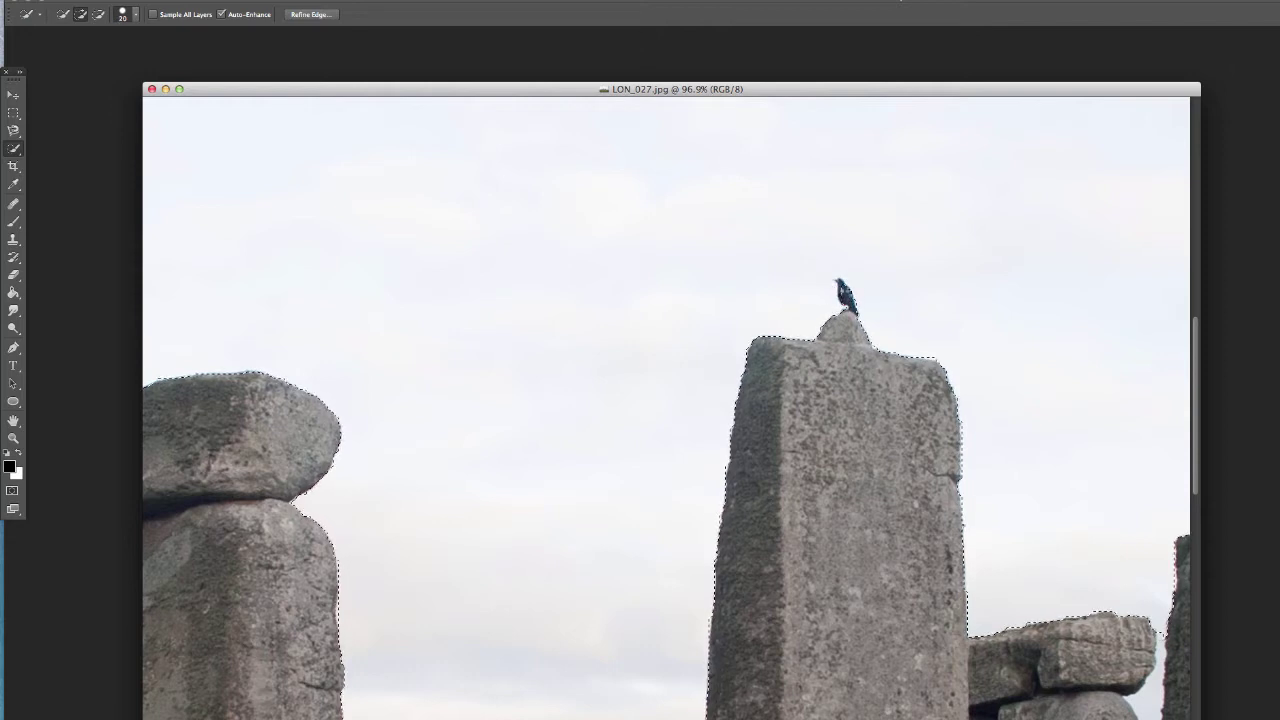
pyautogui.press('[')
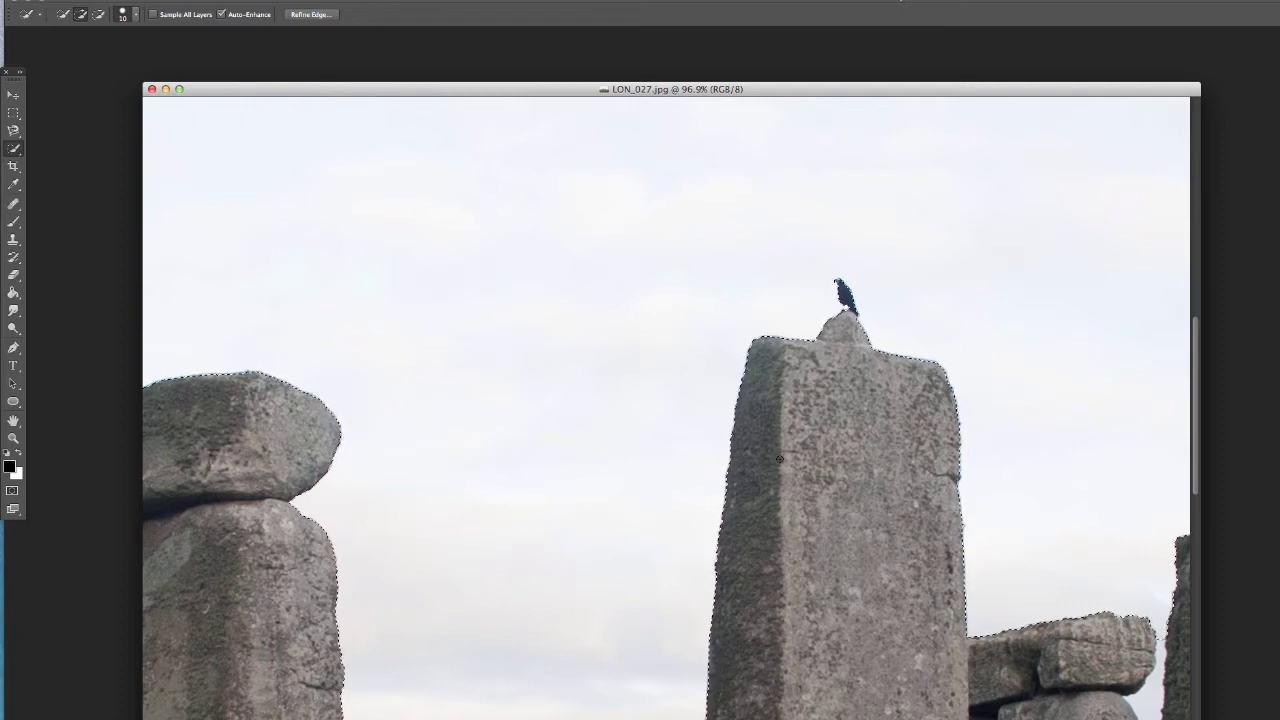
pyautogui.press('super+d')
pyautogui.scroll(-2, 706, 383)
pyautogui.scroll(-2, 708, 384)
pyautogui.press('shift+super+d')
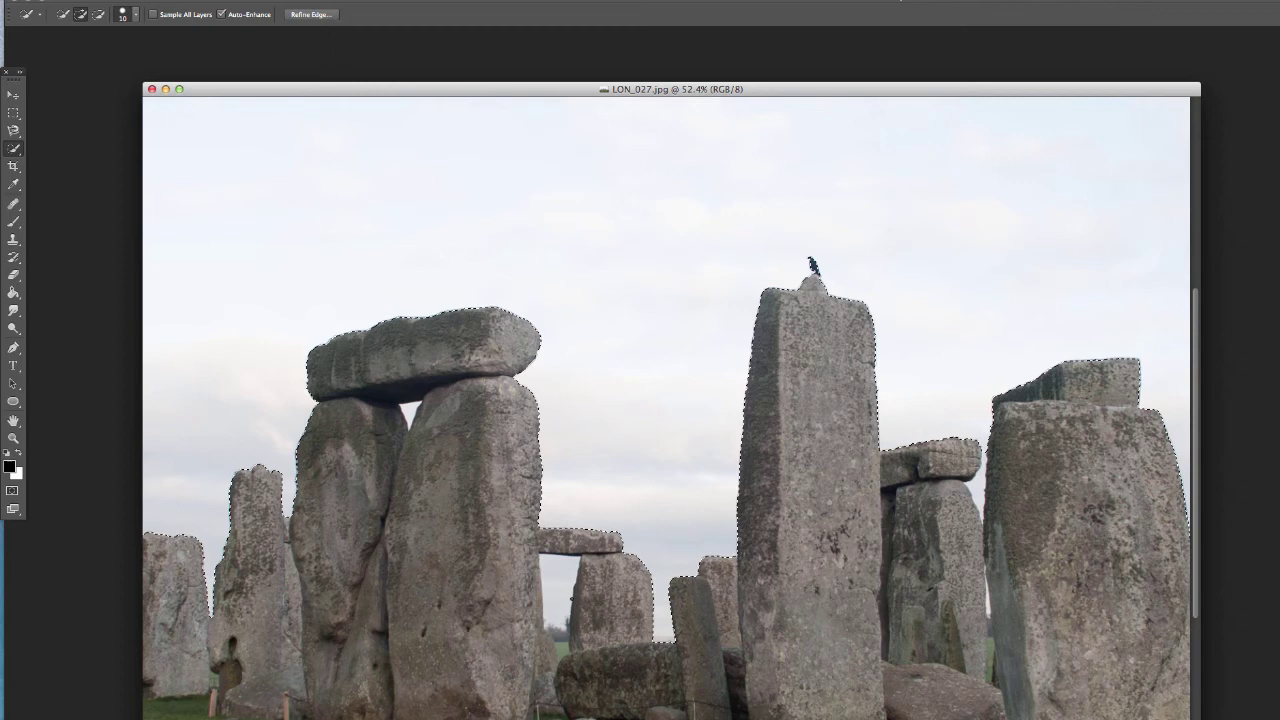
# Remove stray sky from the selection with Subtract from Selection, then view the whole photo.
pyautogui.click(99, 15)
pyautogui.press(']')
pyautogui.press(']')
pyautogui.press(']')
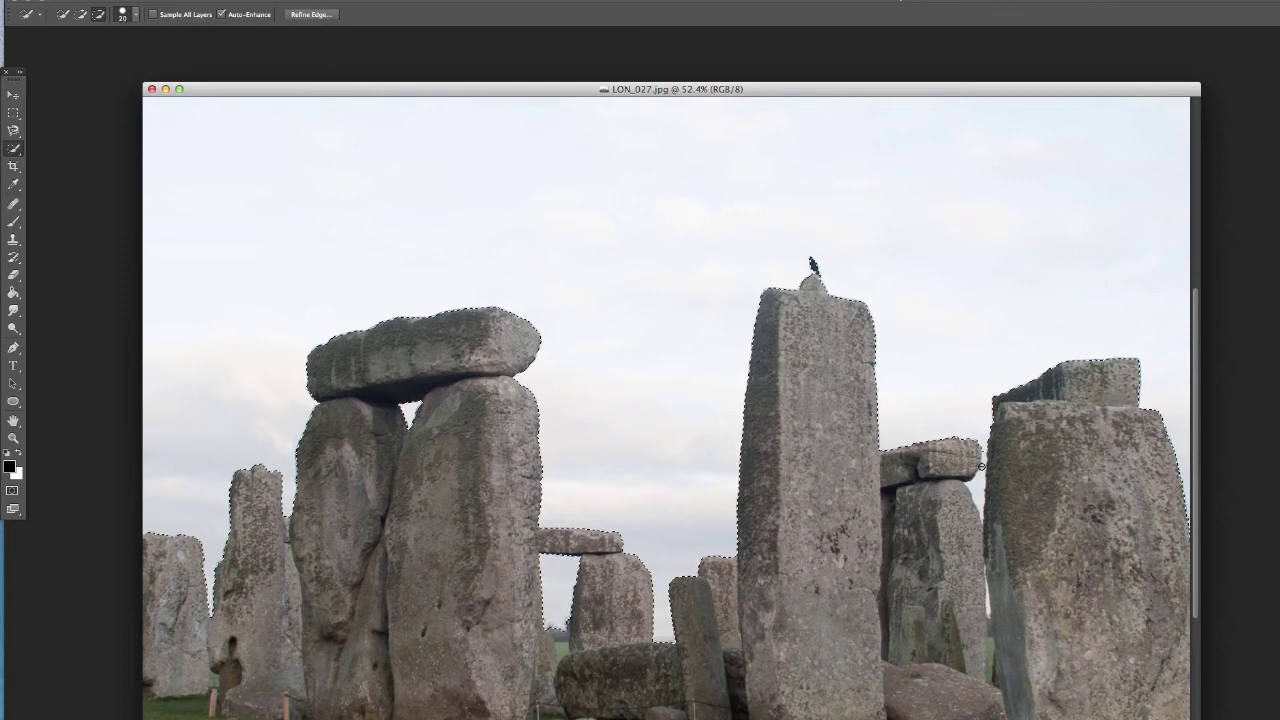
pyautogui.press('[')
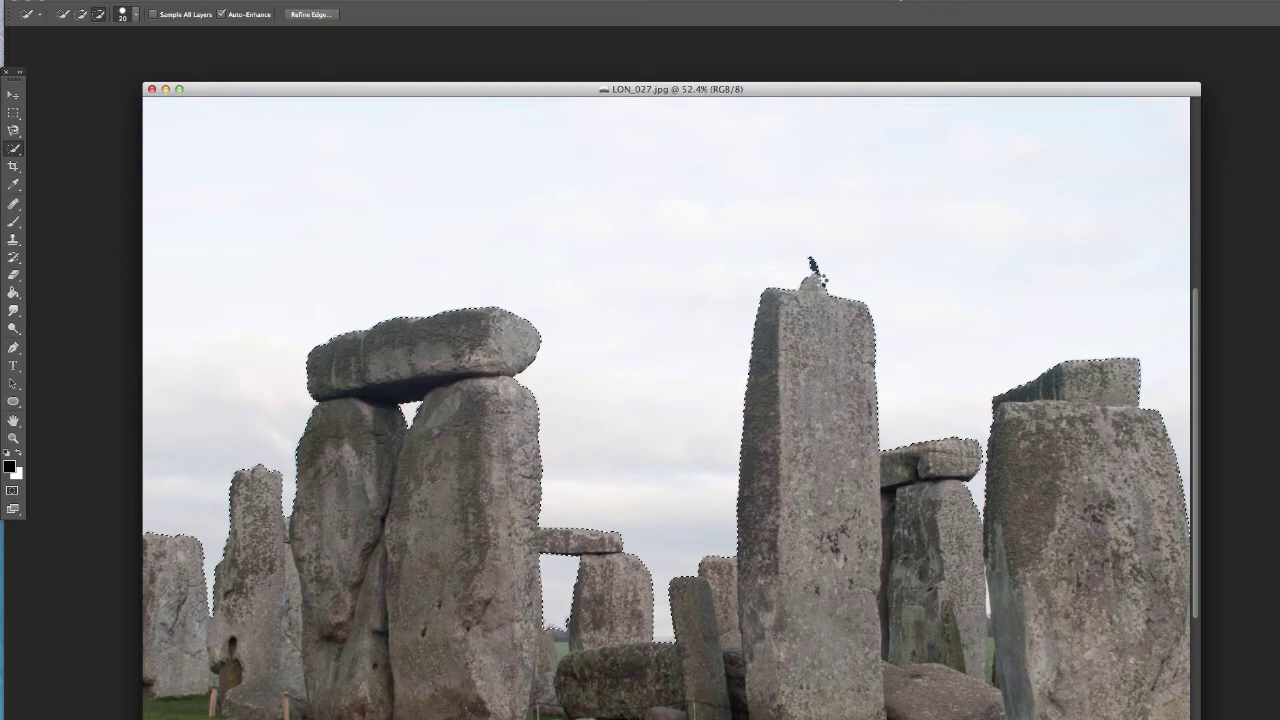
pyautogui.press('z')
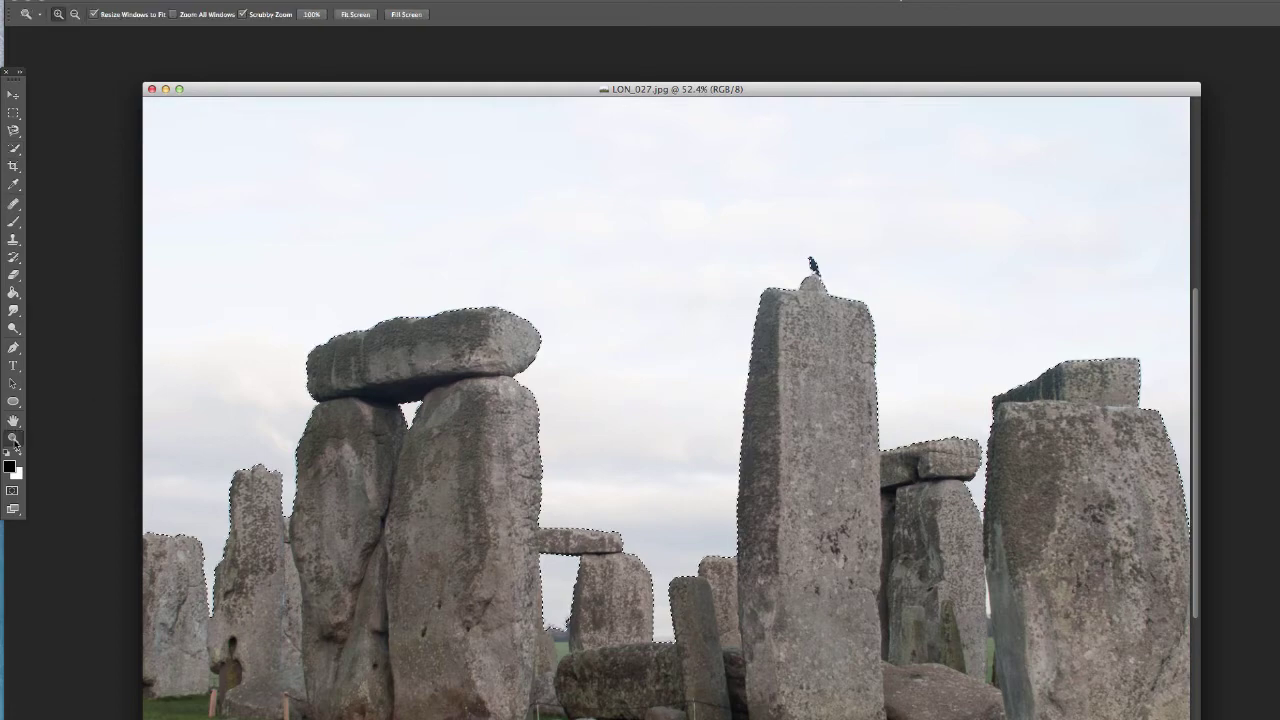
pyautogui.keyDown('alt'); pyautogui.click(506, 384); pyautogui.keyUp('alt')
pyautogui.keyDown('alt'); pyautogui.click(506, 384); pyautogui.keyUp('alt')
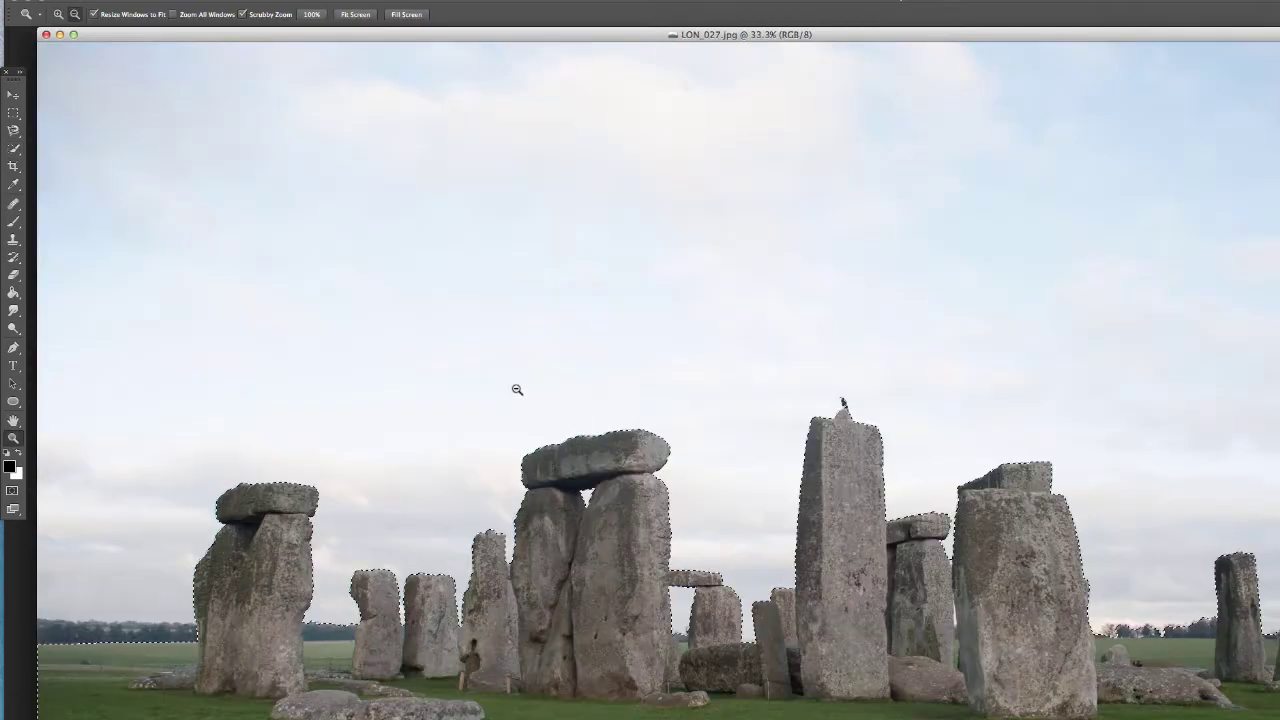
pyautogui.keyDown('alt'); pyautogui.click(514, 388); pyautogui.keyUp('alt')
pyautogui.moveTo(500, 38); pyautogui.dragTo(614, 156)
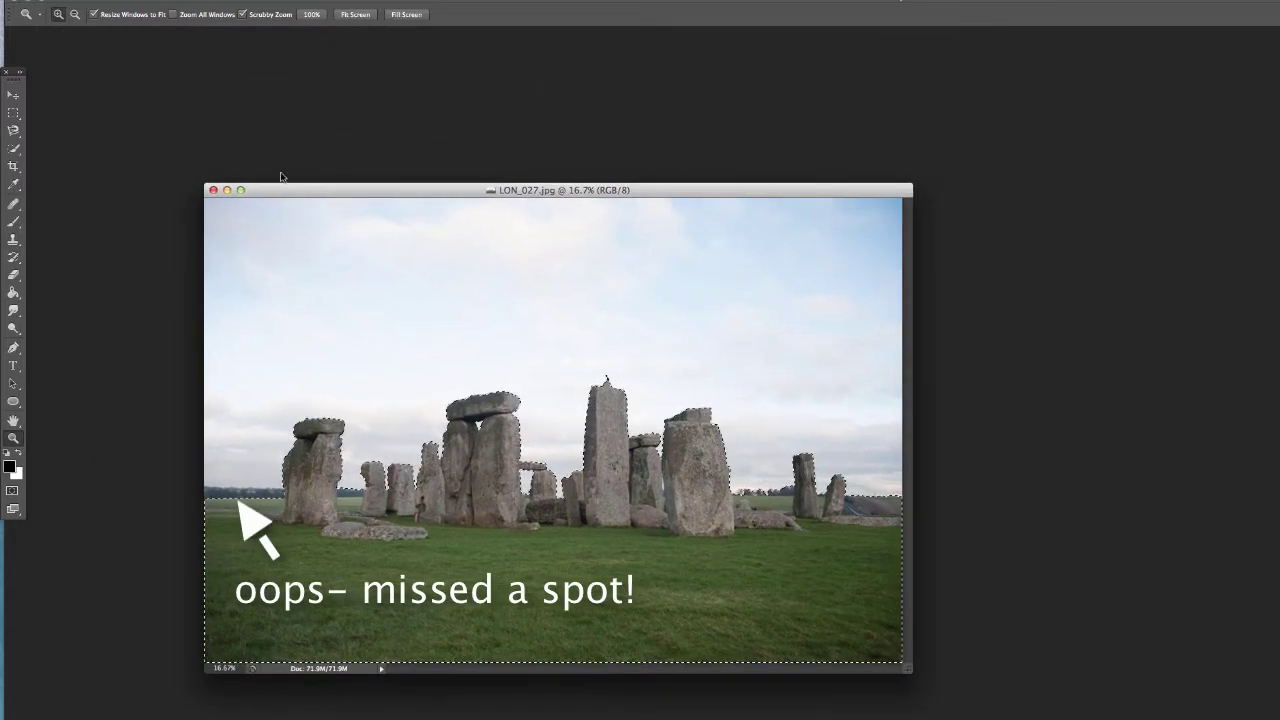
# Refine the selection edge with an 8.5 px radius, output to a new layer with layer mask.
pyautogui.press('w')
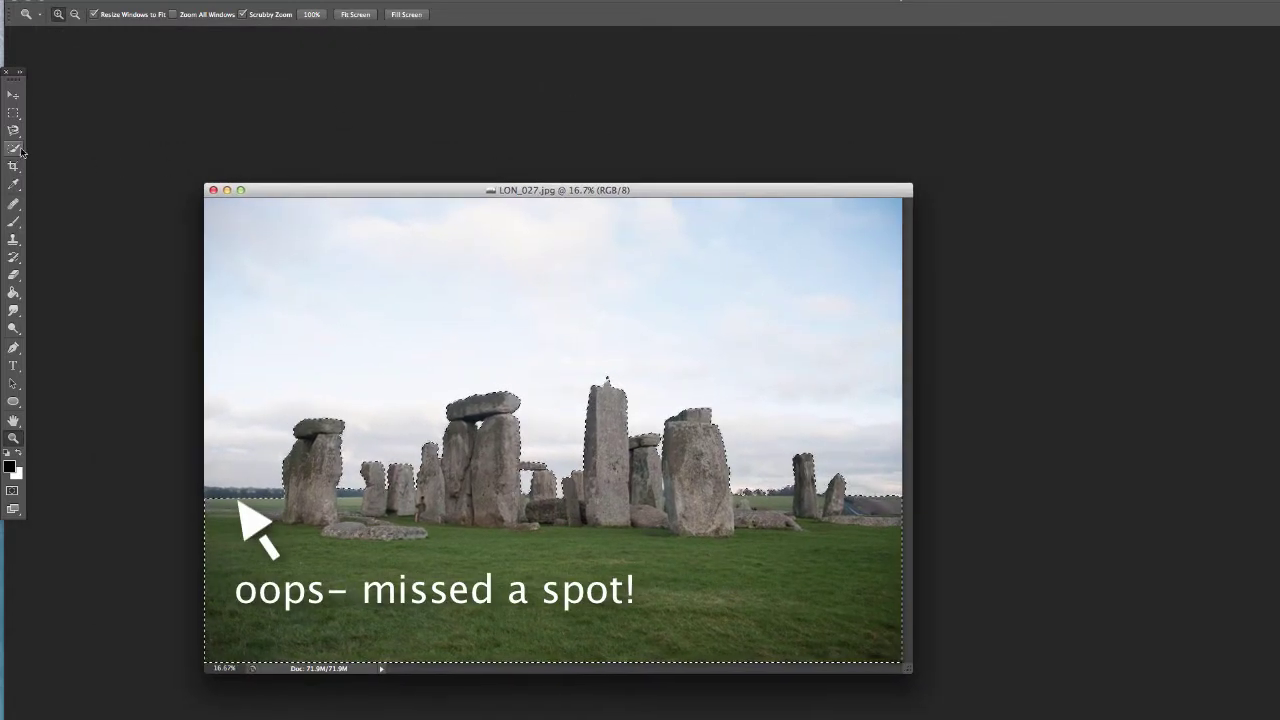
pyautogui.click(295, 15)
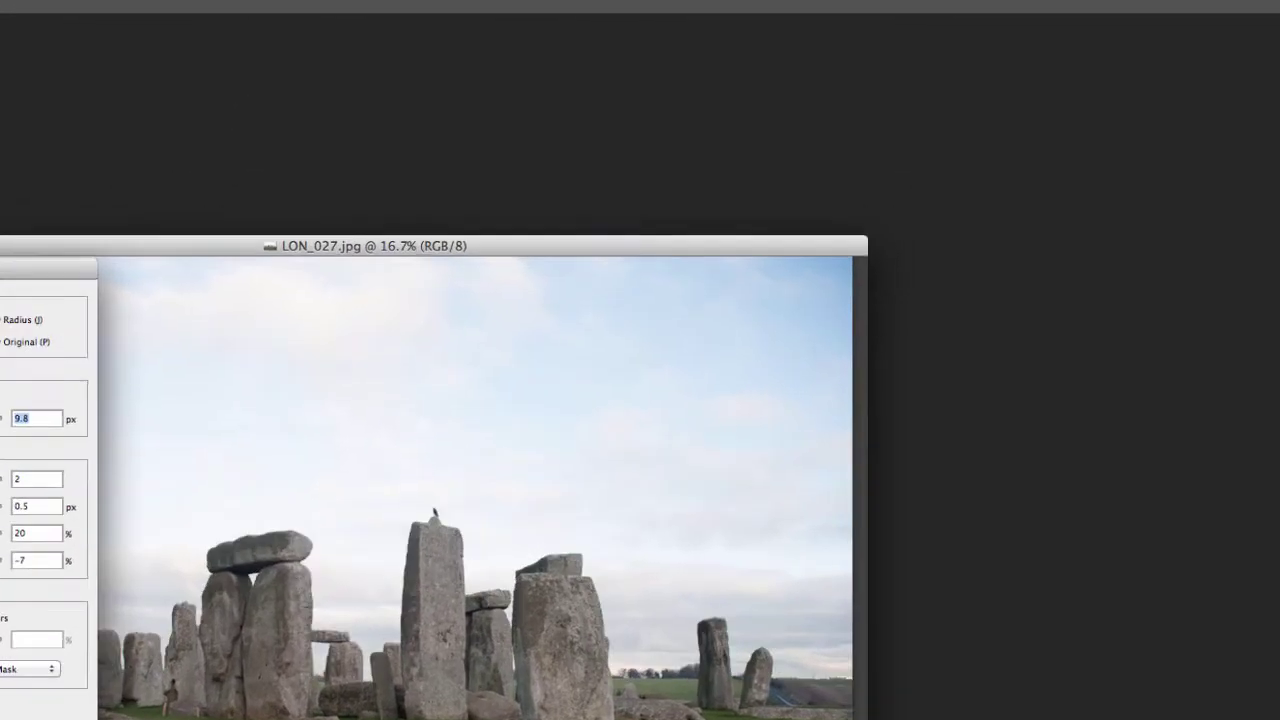
pyautogui.moveTo(0, 268); pyautogui.dragTo(694, 158)
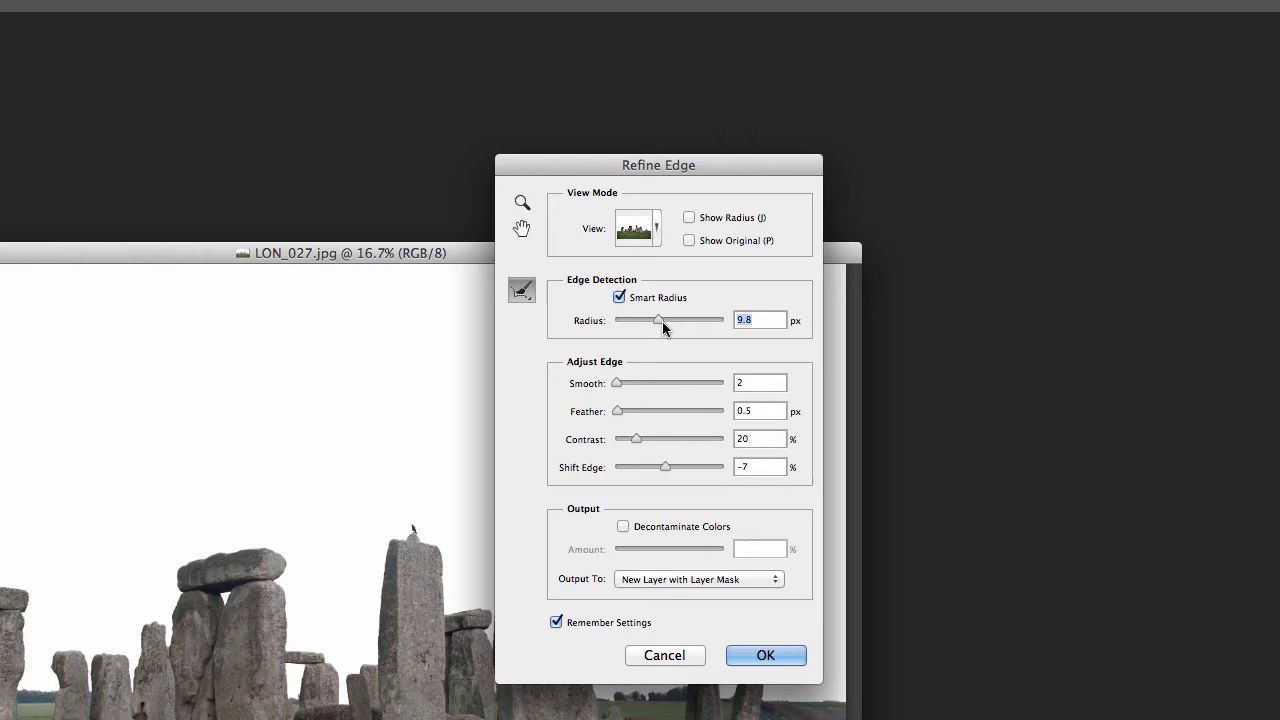
pyautogui.moveTo(664, 321); pyautogui.dragTo(654, 322)
pyautogui.click(760, 655)
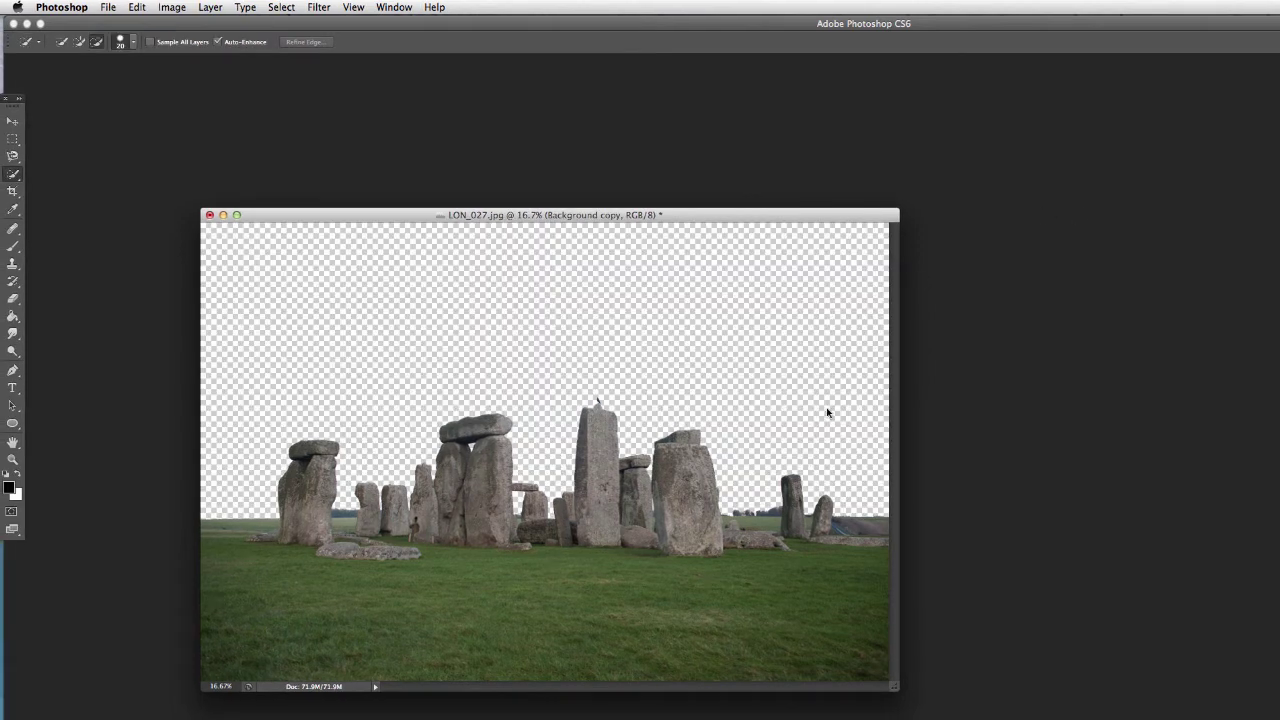
# Drag the CloudsClean sky into LON_027, scale it to fill the canvas, and place it below Background copy.
pyautogui.moveTo(1276, 300)
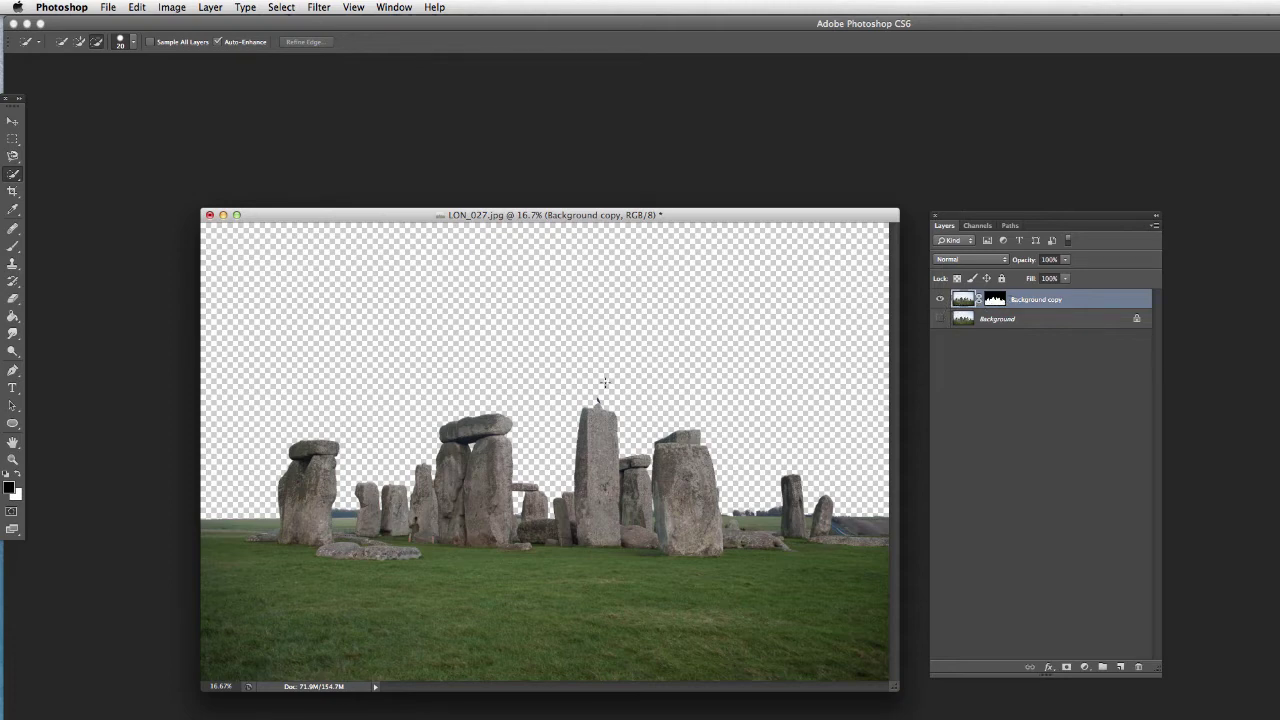
pyautogui.click(1230, 626)
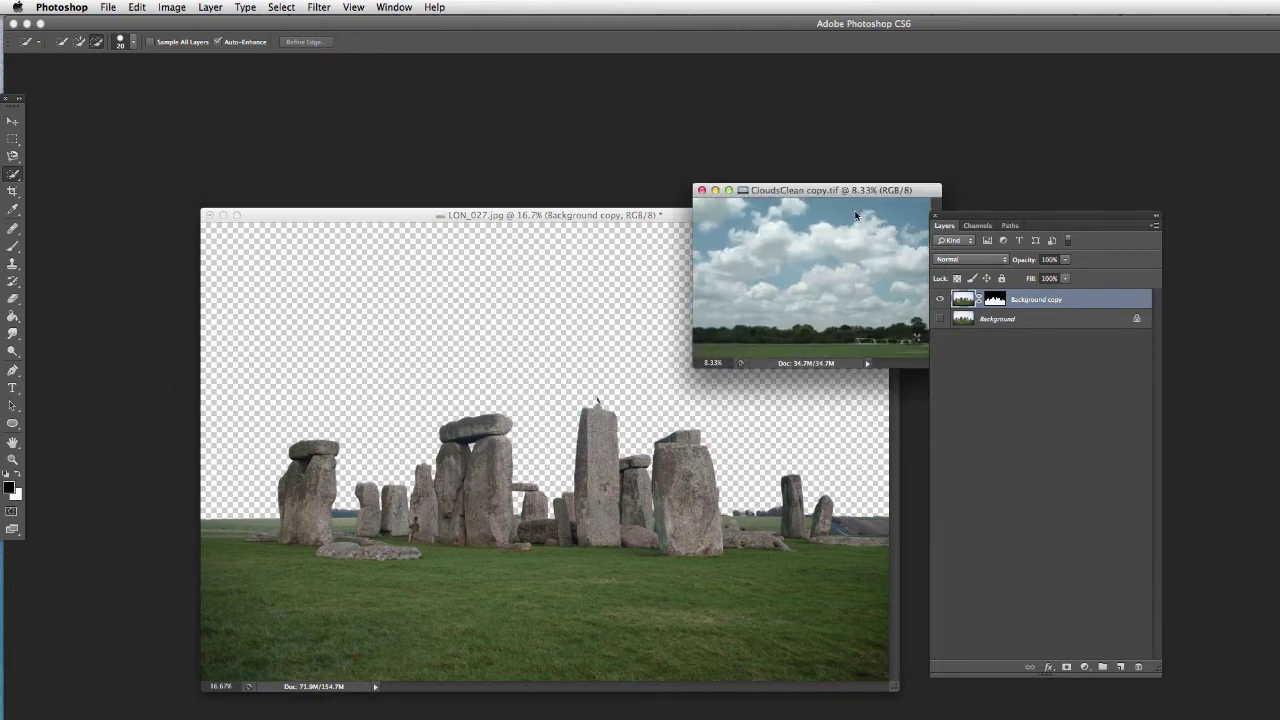
pyautogui.click(12, 122)
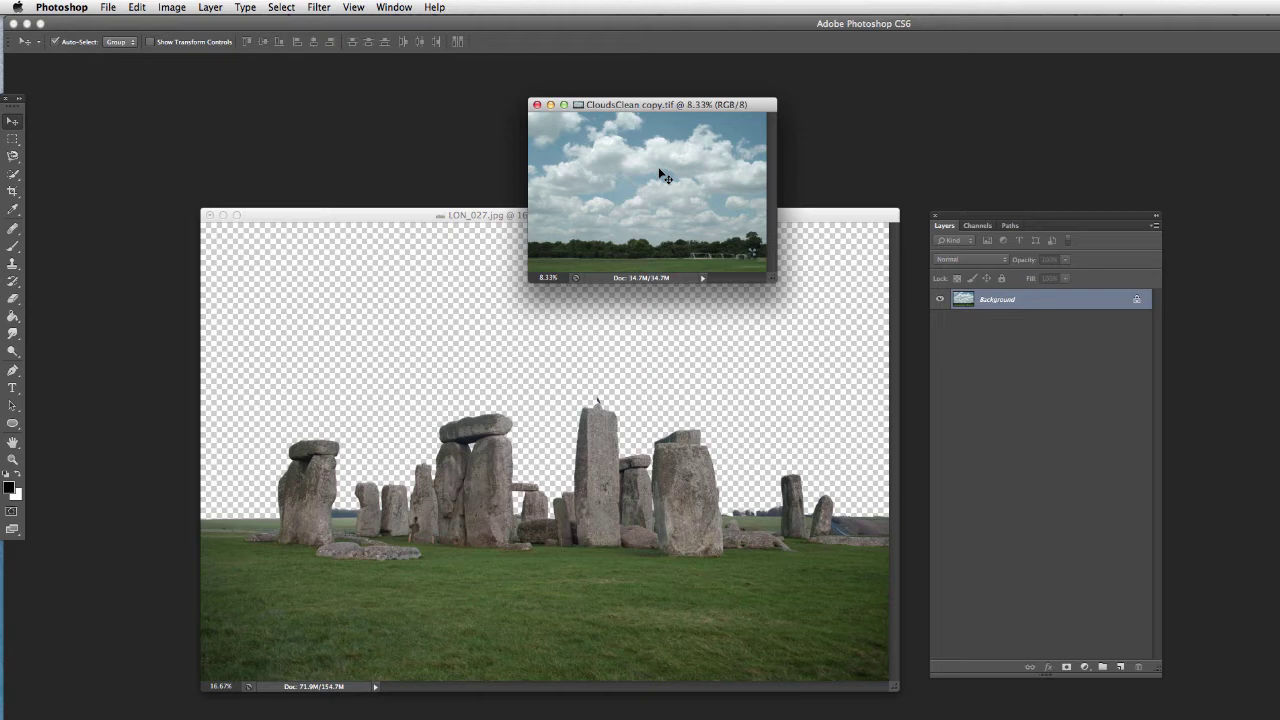
pyautogui.moveTo(660, 176); pyautogui.dragTo(506, 335)
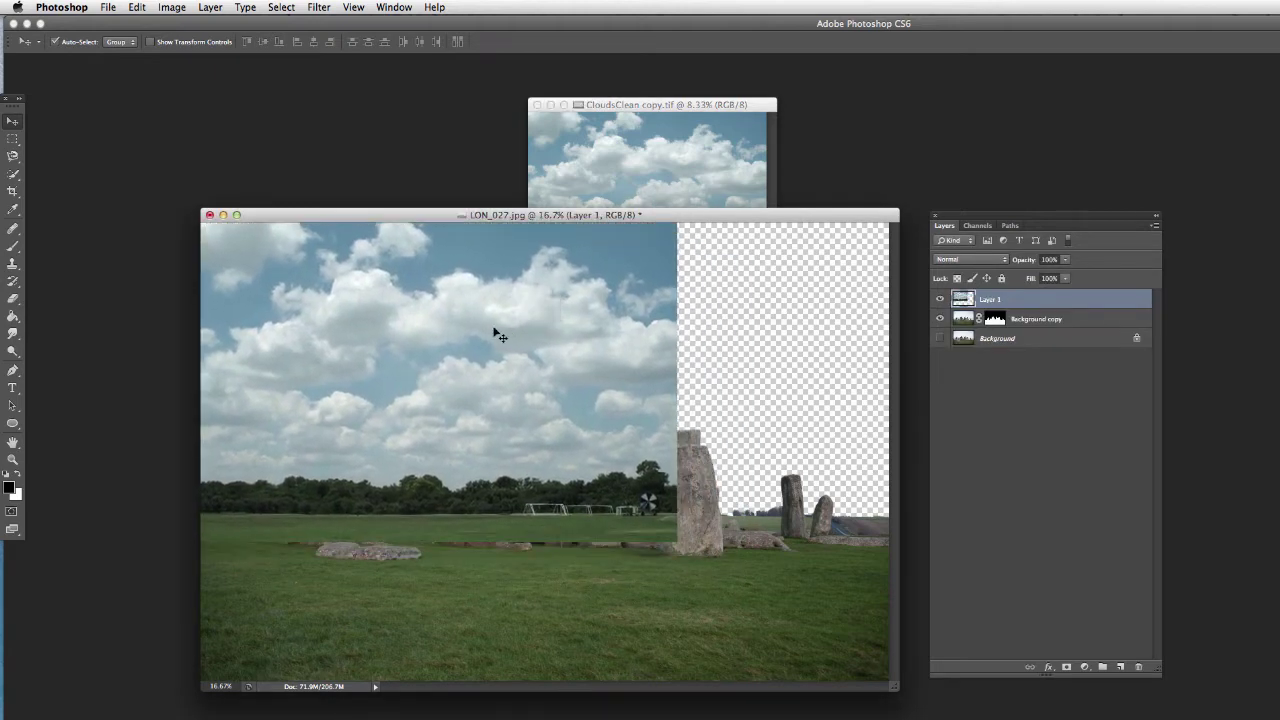
pyautogui.press('super+t')
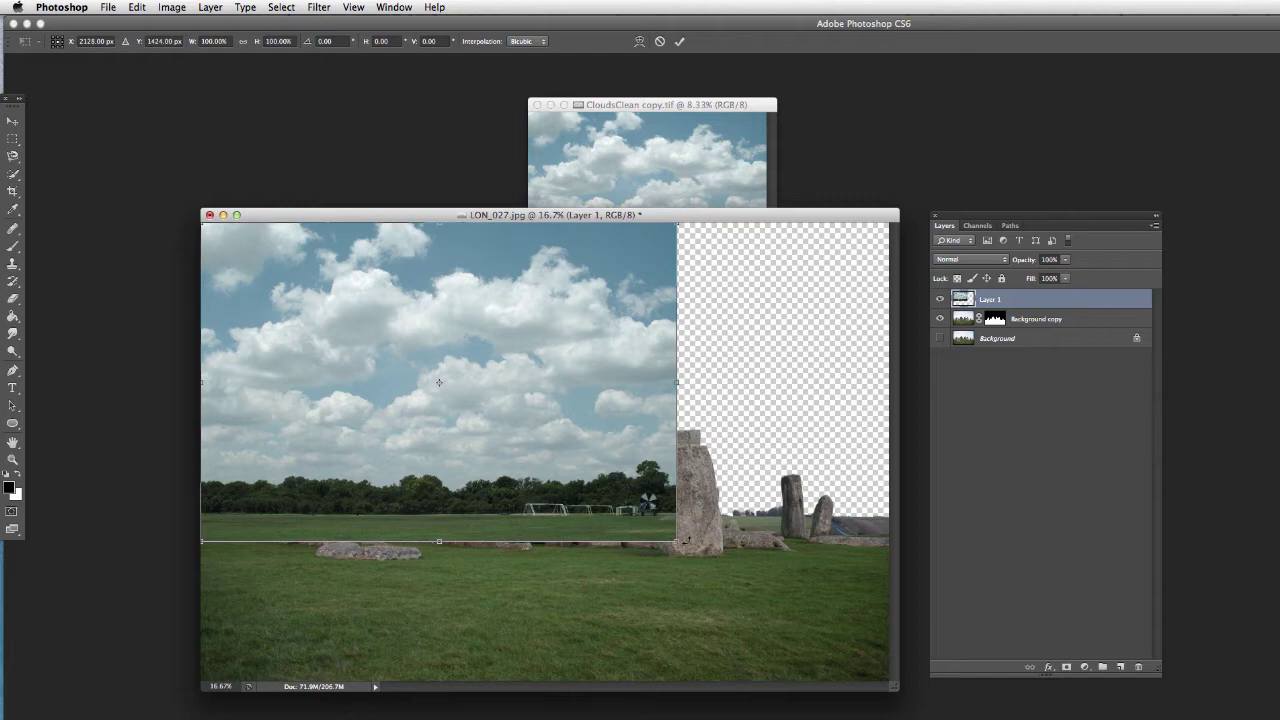
pyautogui.moveTo(678, 541); pyautogui.dragTo(914, 627)
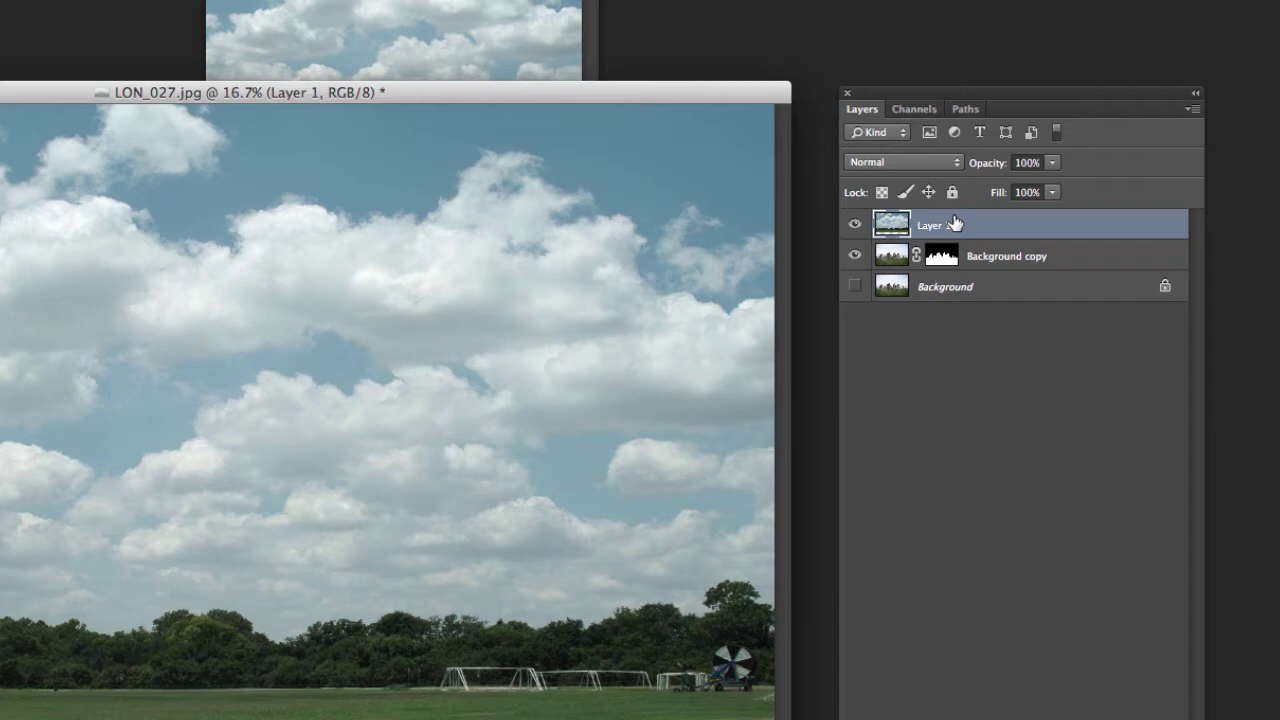
pyautogui.moveTo(955, 224); pyautogui.dragTo(946, 270)
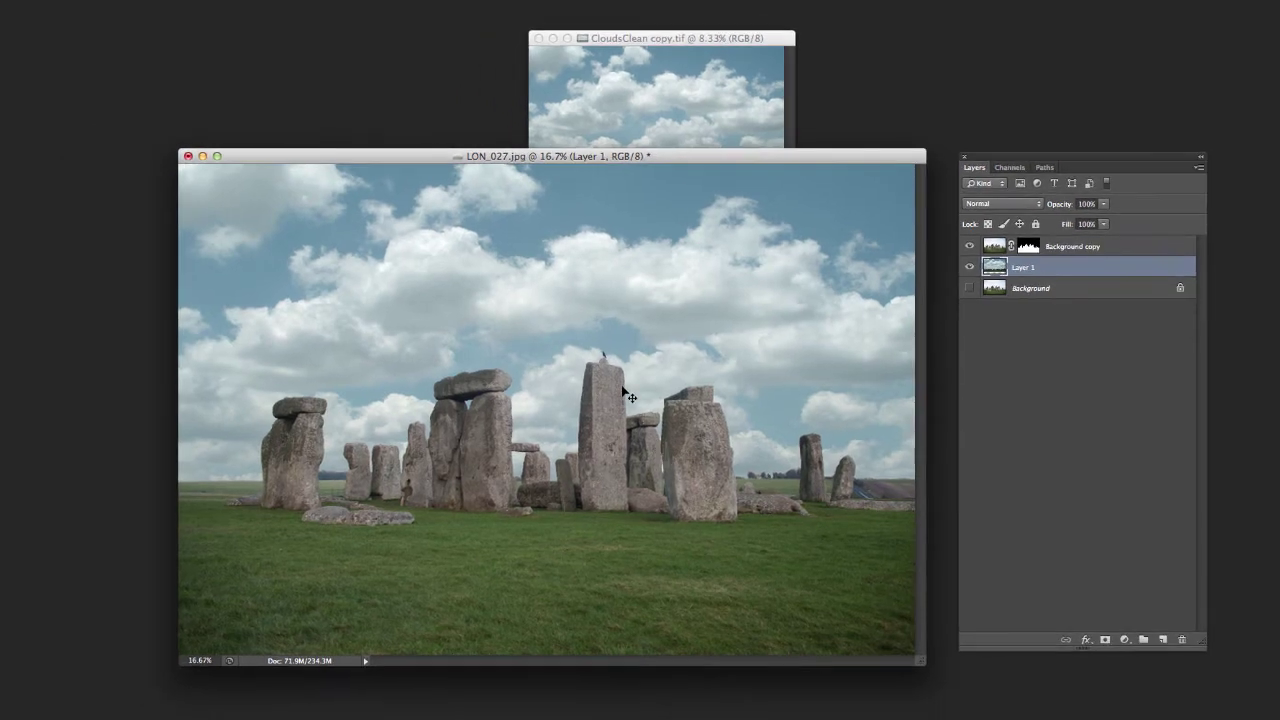
pyautogui.click(611, 376)
pyautogui.click(742, 487)
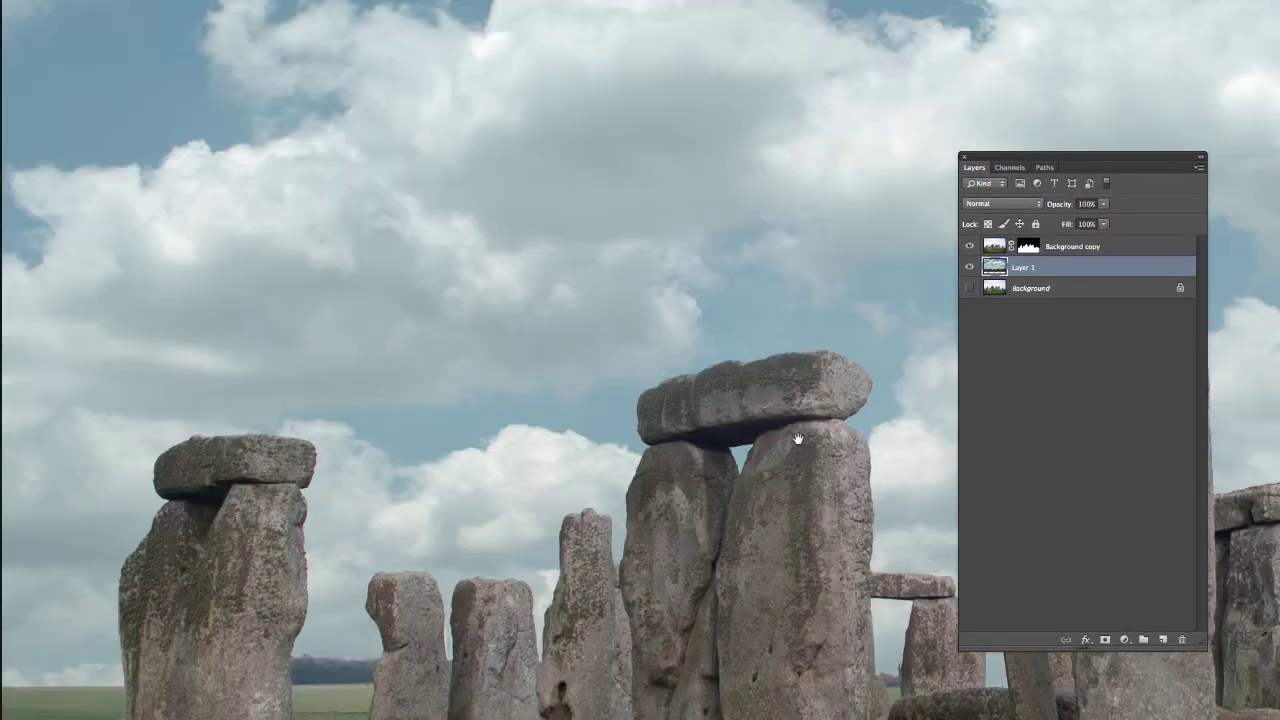
pyautogui.click(526, 429)
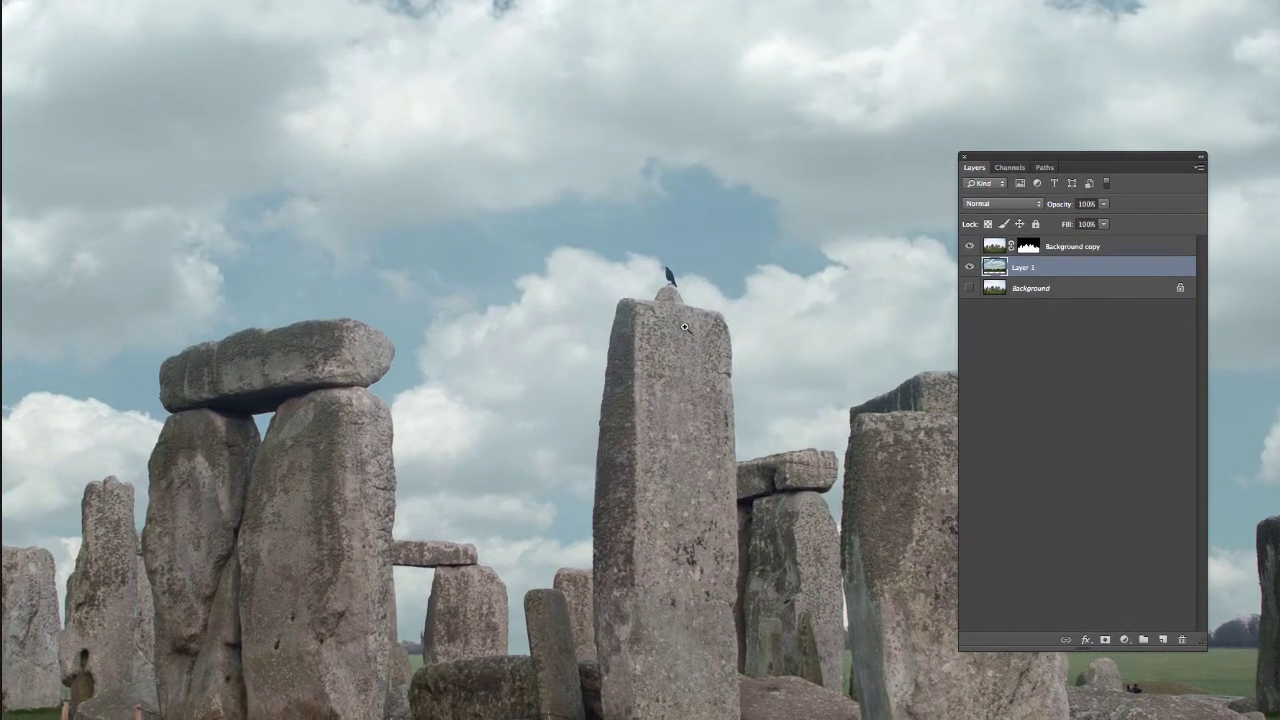
pyautogui.keyDown('alt'); pyautogui.click(505, 478); pyautogui.keyUp('alt')
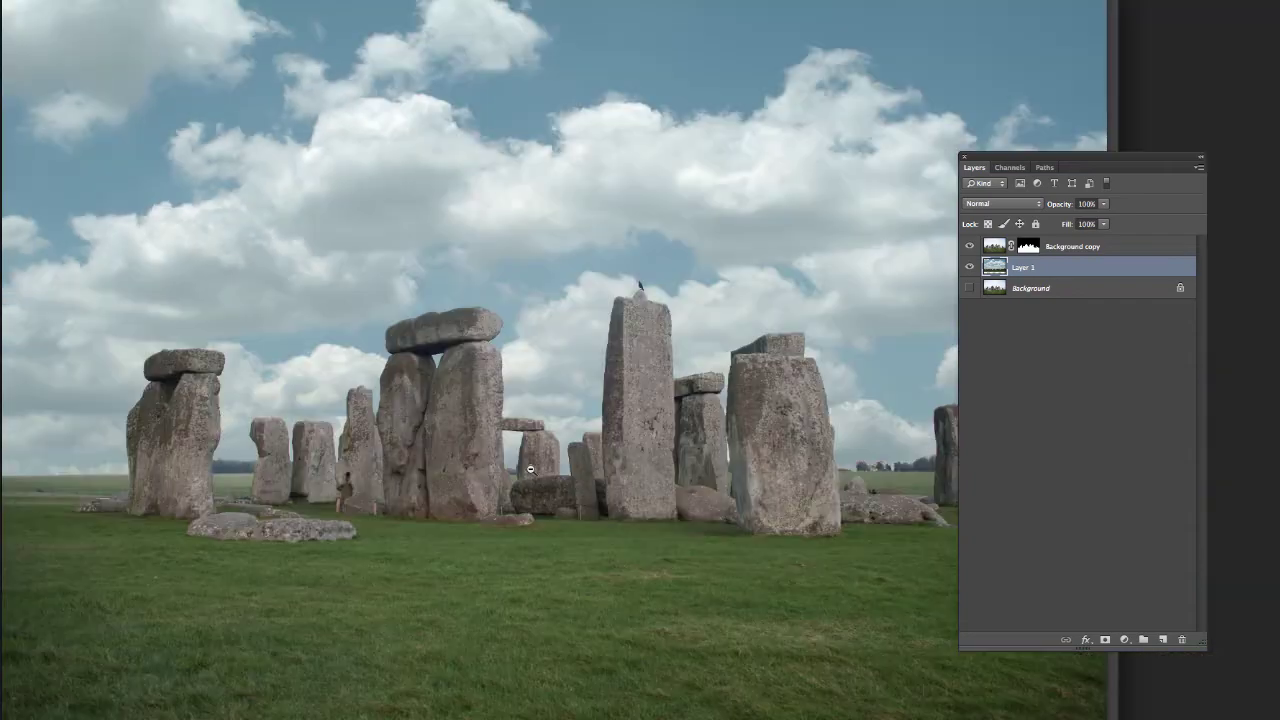
pyautogui.keyDown('alt'); pyautogui.click(650, 371); pyautogui.keyUp('alt')
pyautogui.click(613, 316)
pyautogui.click(906, 470)
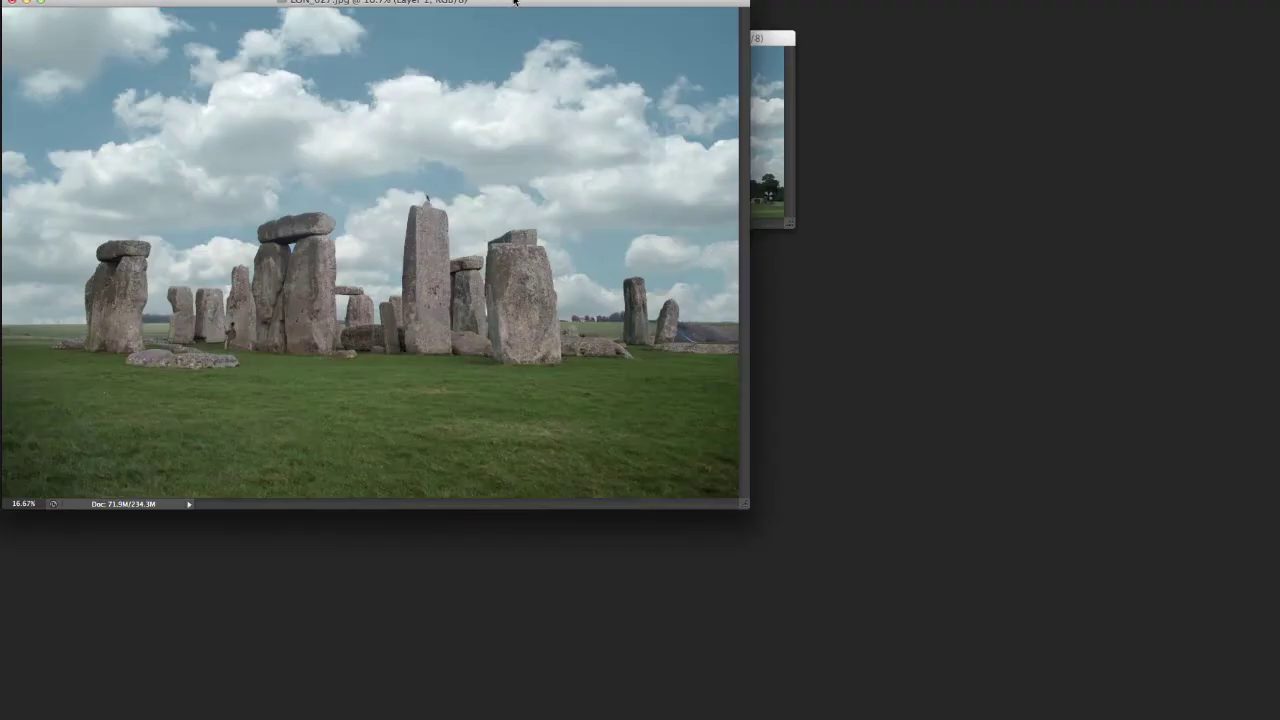
pyautogui.moveTo(515, 2); pyautogui.dragTo(725, 69)
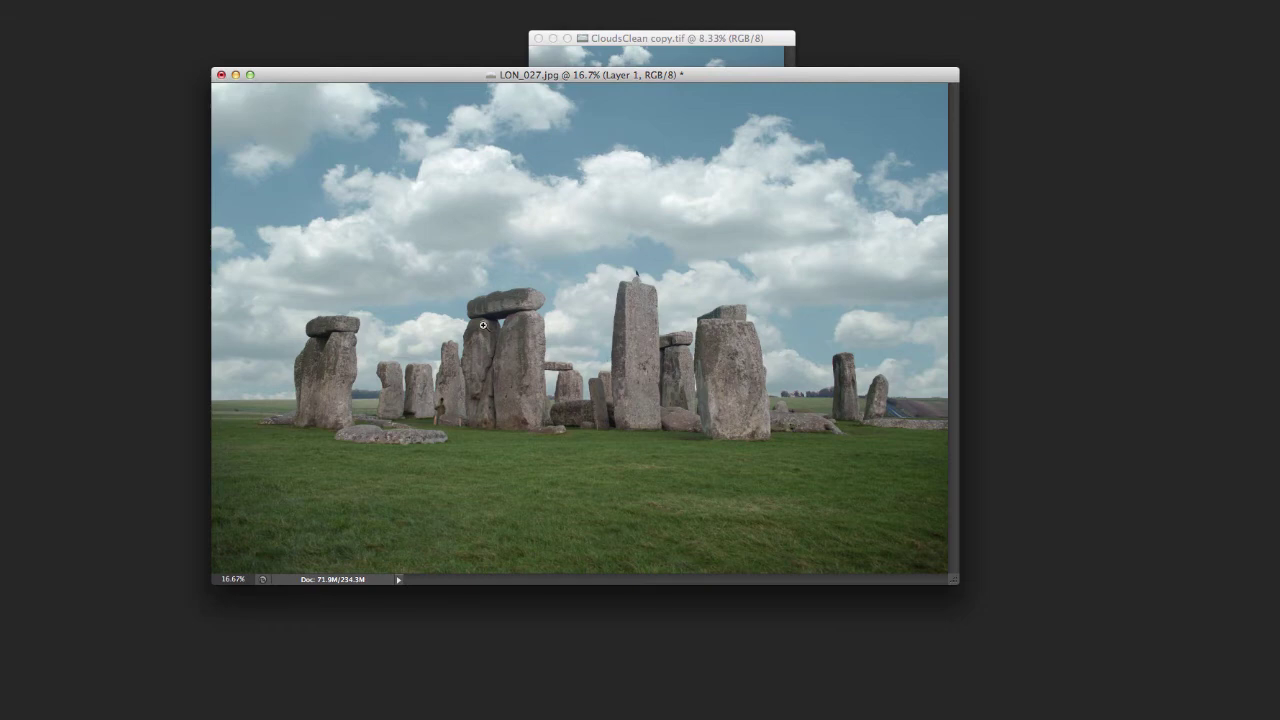
pyautogui.moveTo(665, 40); pyautogui.dragTo(1279, 30)
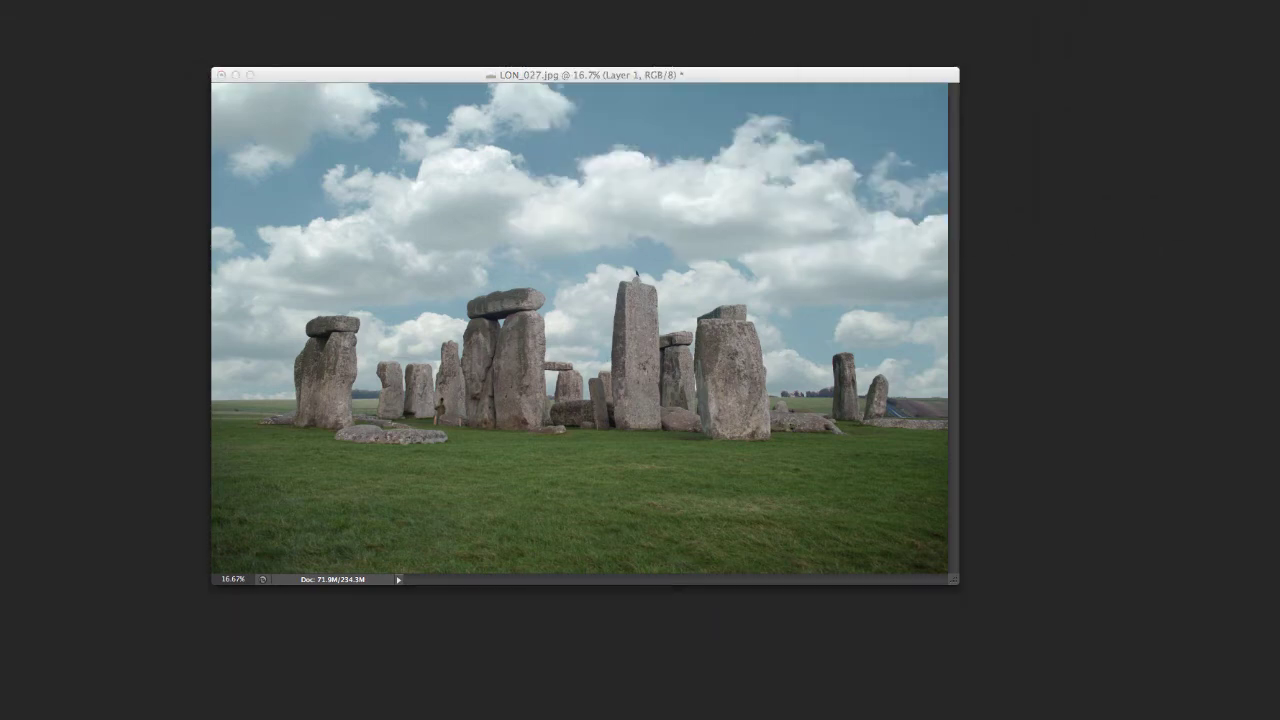
pyautogui.moveTo(824, 73); pyautogui.dragTo(767, 97)
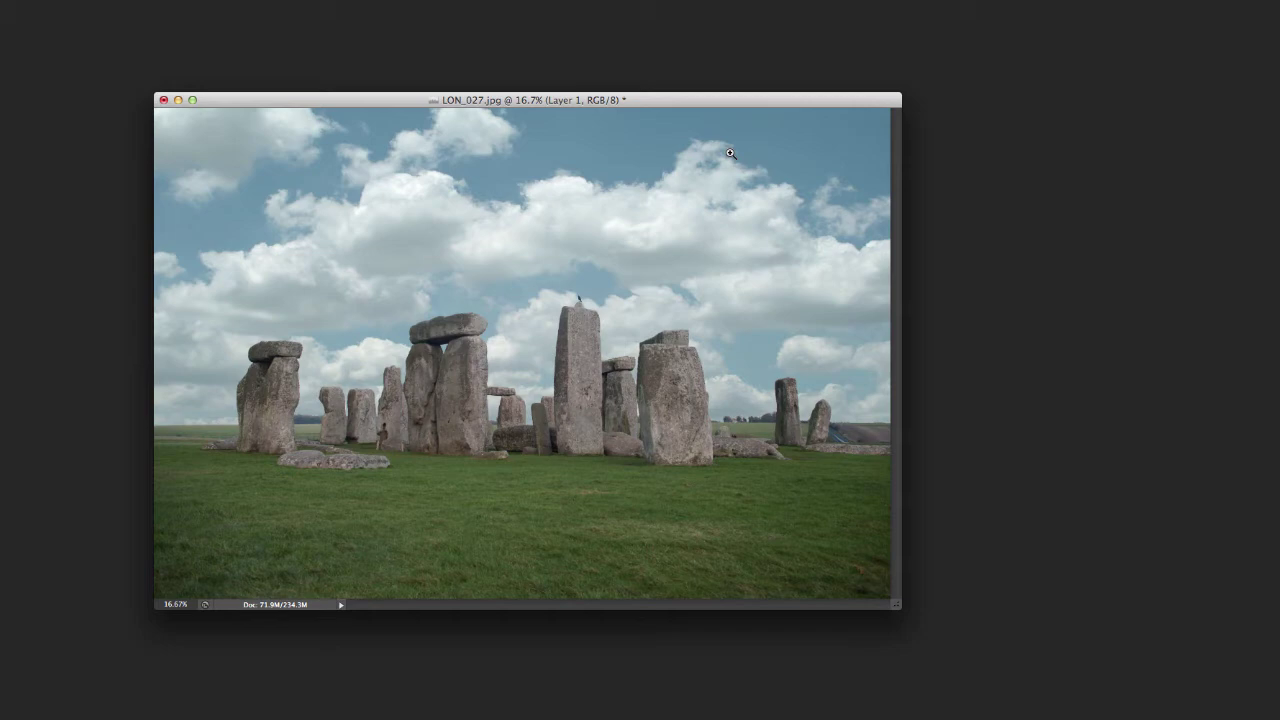
pyautogui.click(586, 412)
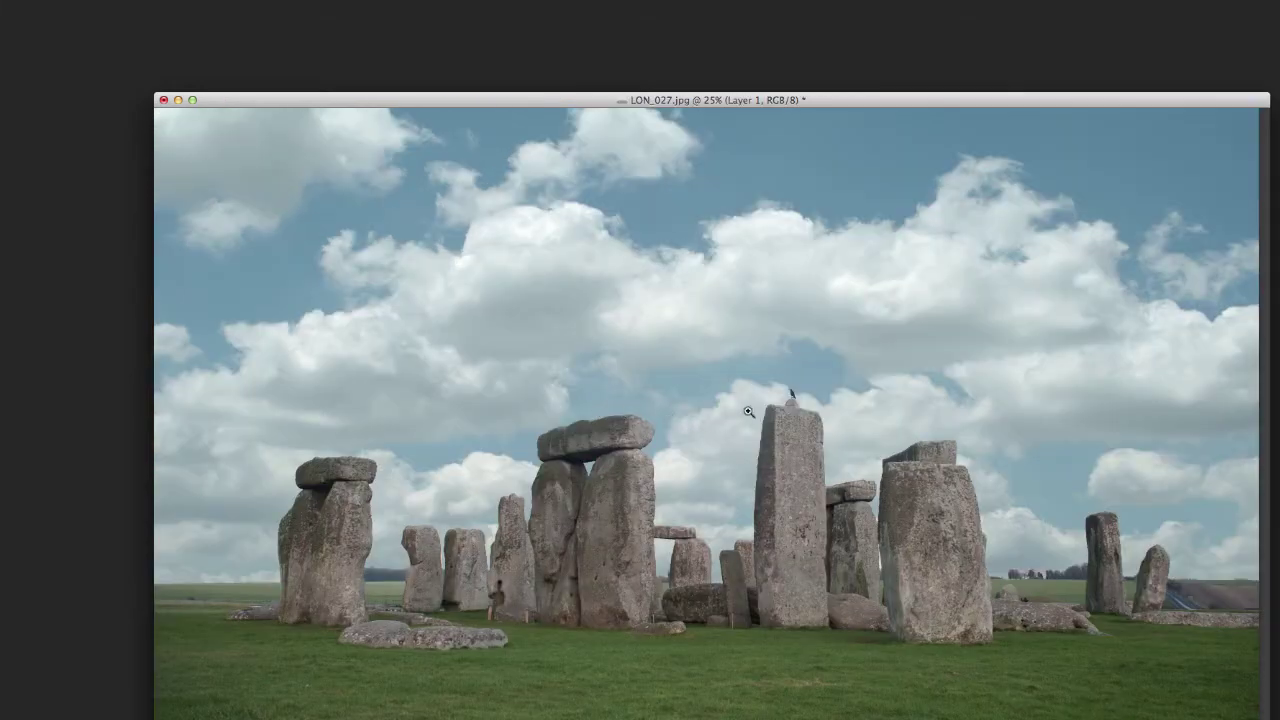
pyautogui.moveTo(707, 98); pyautogui.dragTo(654, 69)
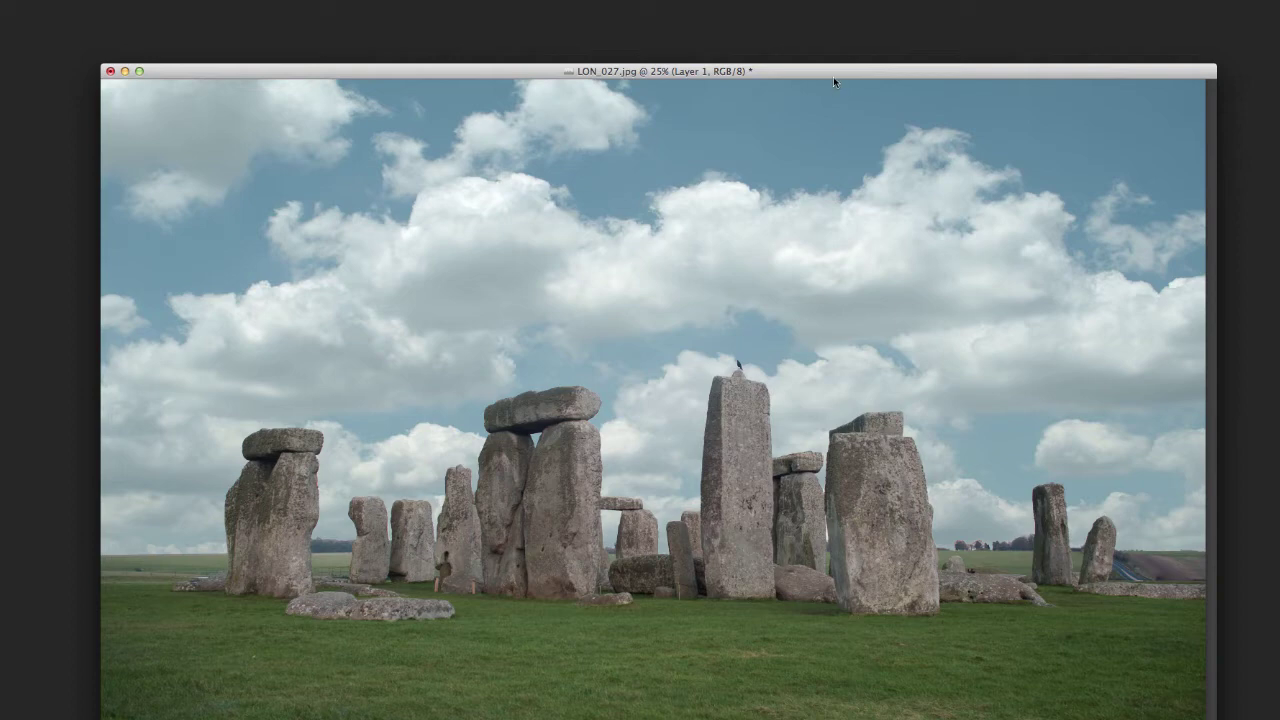
pyautogui.moveTo(833, 76); pyautogui.dragTo(829, 60)
pyautogui.hotkey('alt', '[')
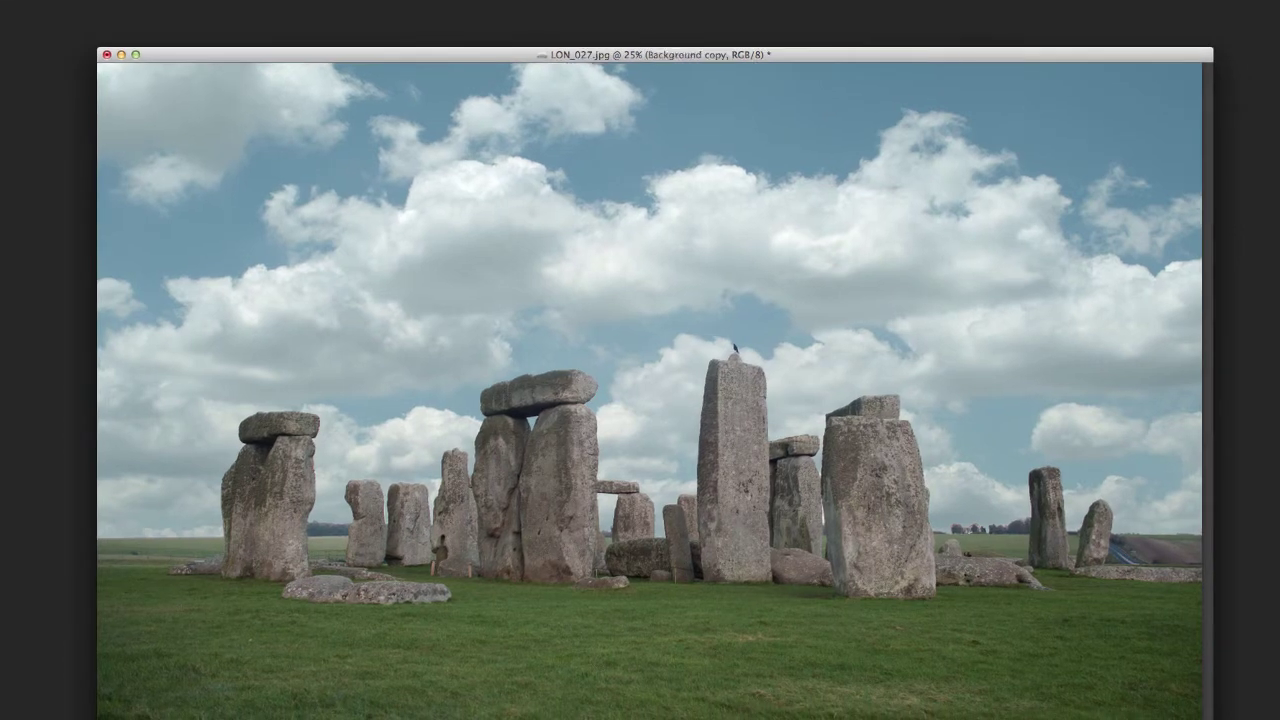
pyautogui.moveTo(1180, 59); pyautogui.dragTo(1176, 51)
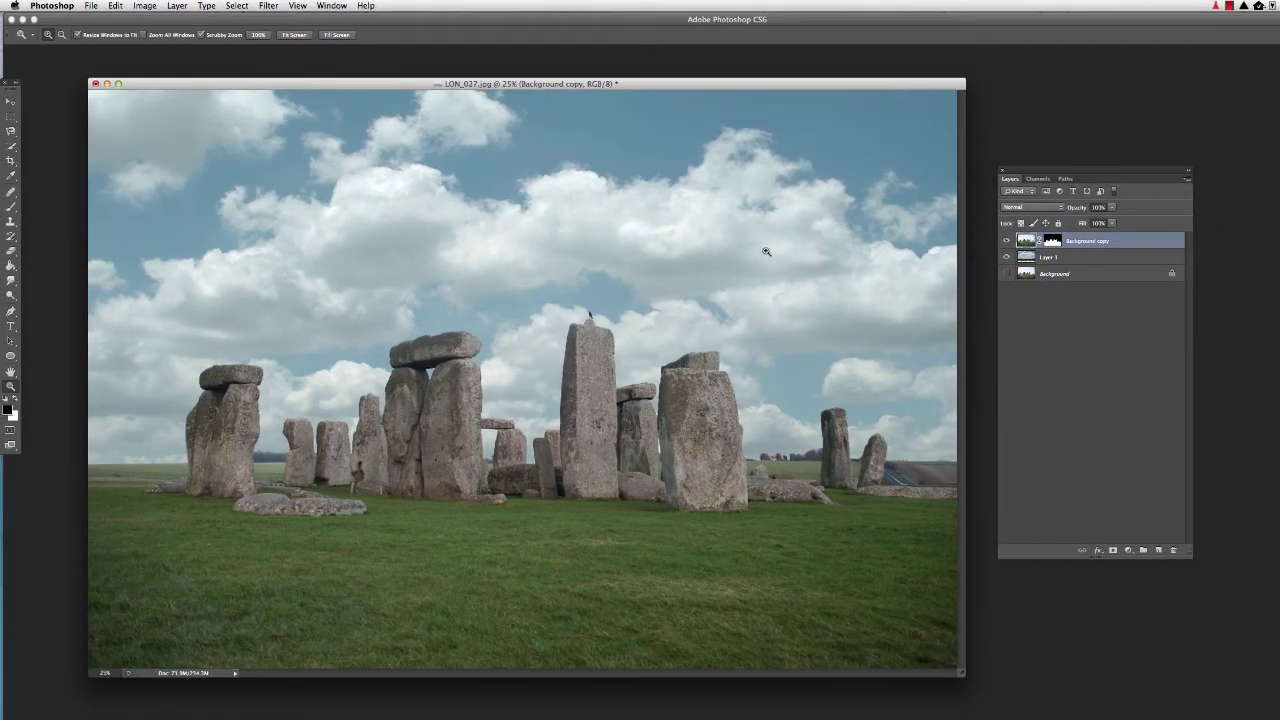
# Add a Photo Filter adjustment layer using Warming Filter (85) at 25% density.
pyautogui.moveTo(1031, 173); pyautogui.dragTo(996, 181)
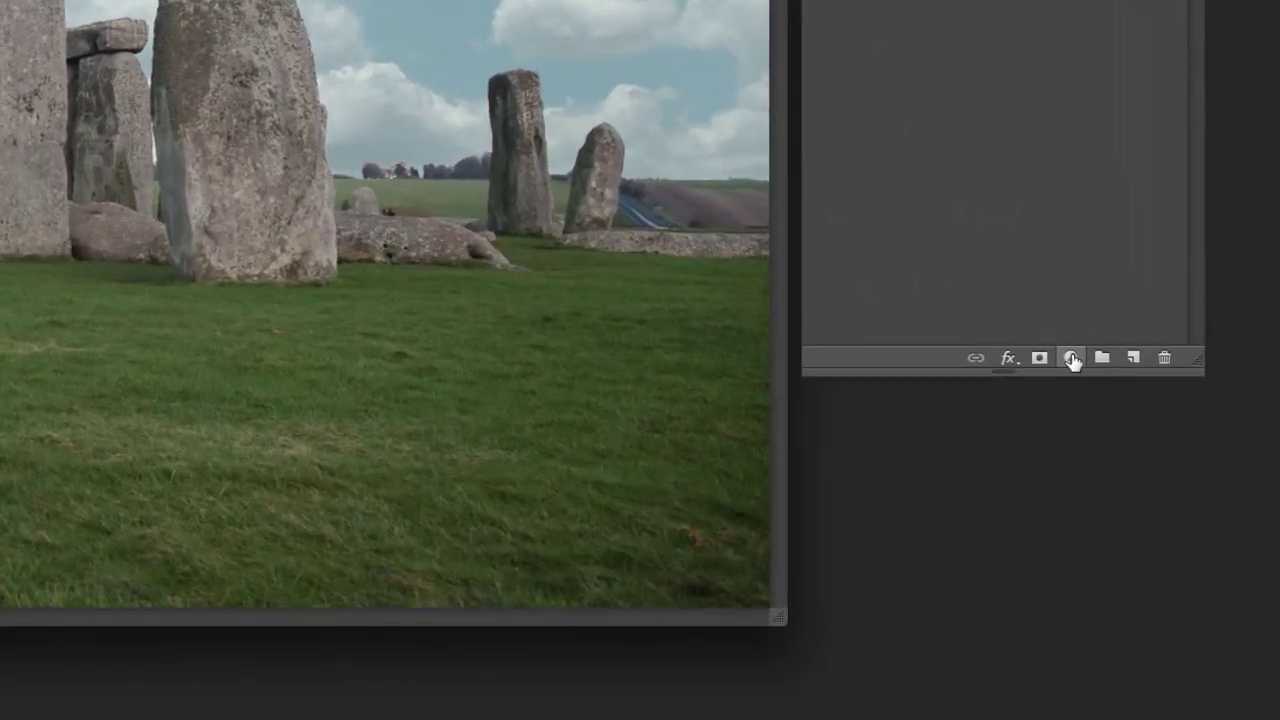
pyautogui.click(1104, 548)
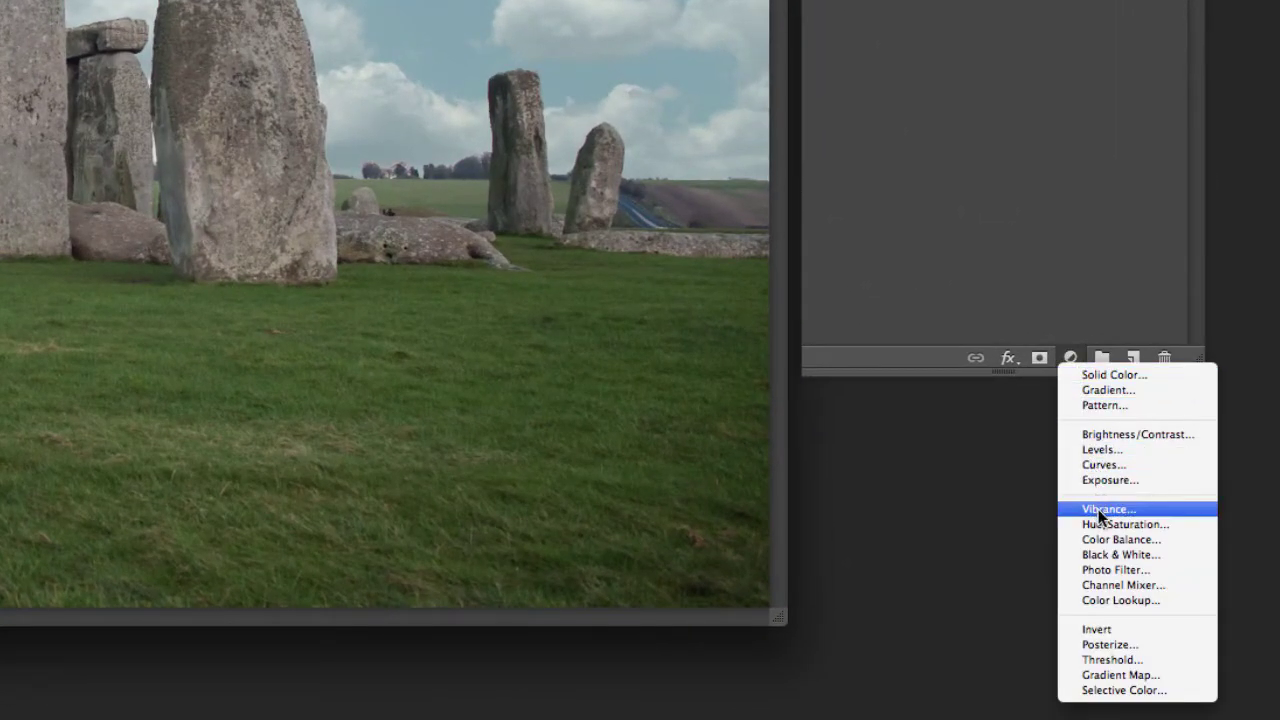
pyautogui.click(1106, 571)
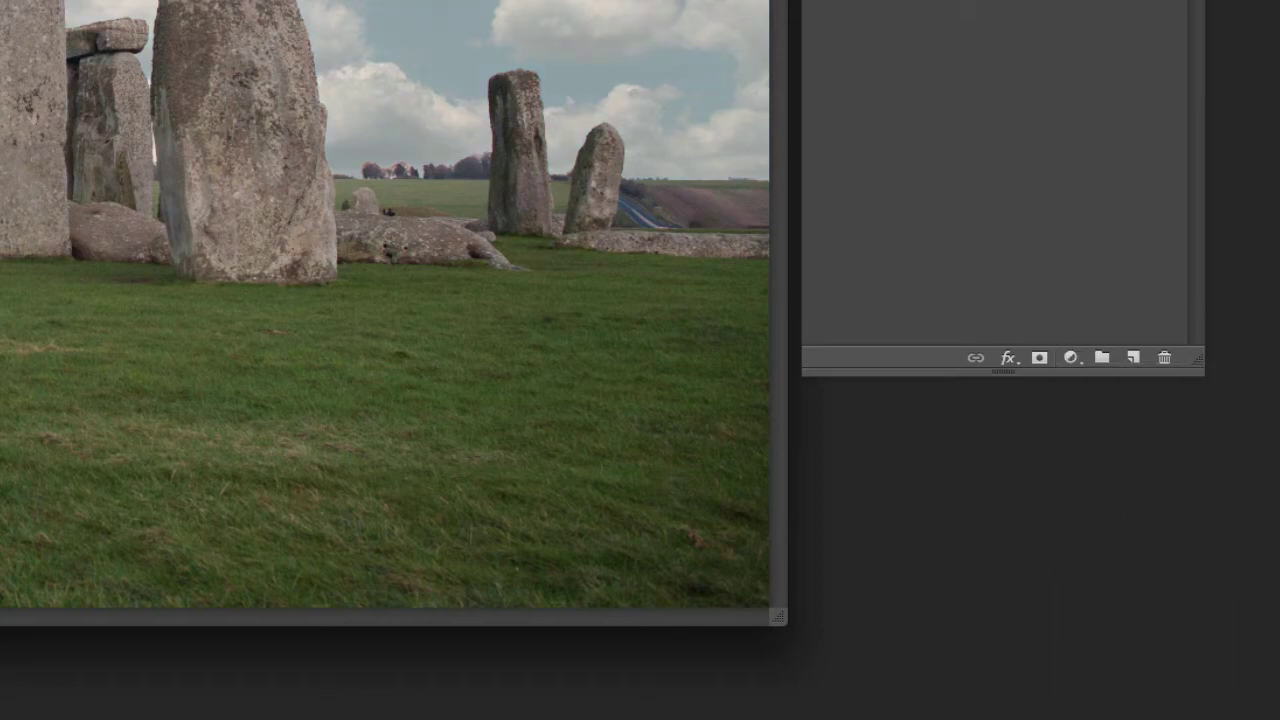
pyautogui.moveTo(1134, 405); pyautogui.dragTo(940, 376)
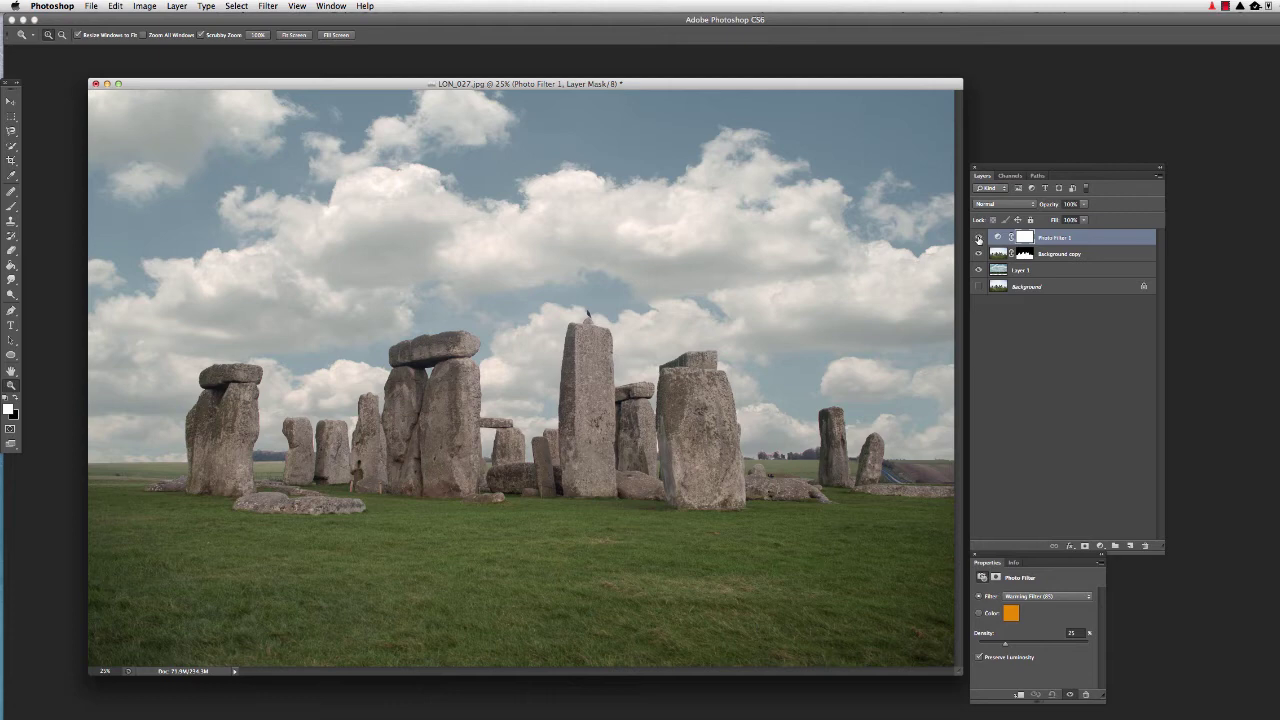
# Toggle the Photo Filter layer's visibility to compare the warming, leaving it on.
pyautogui.click(979, 238)
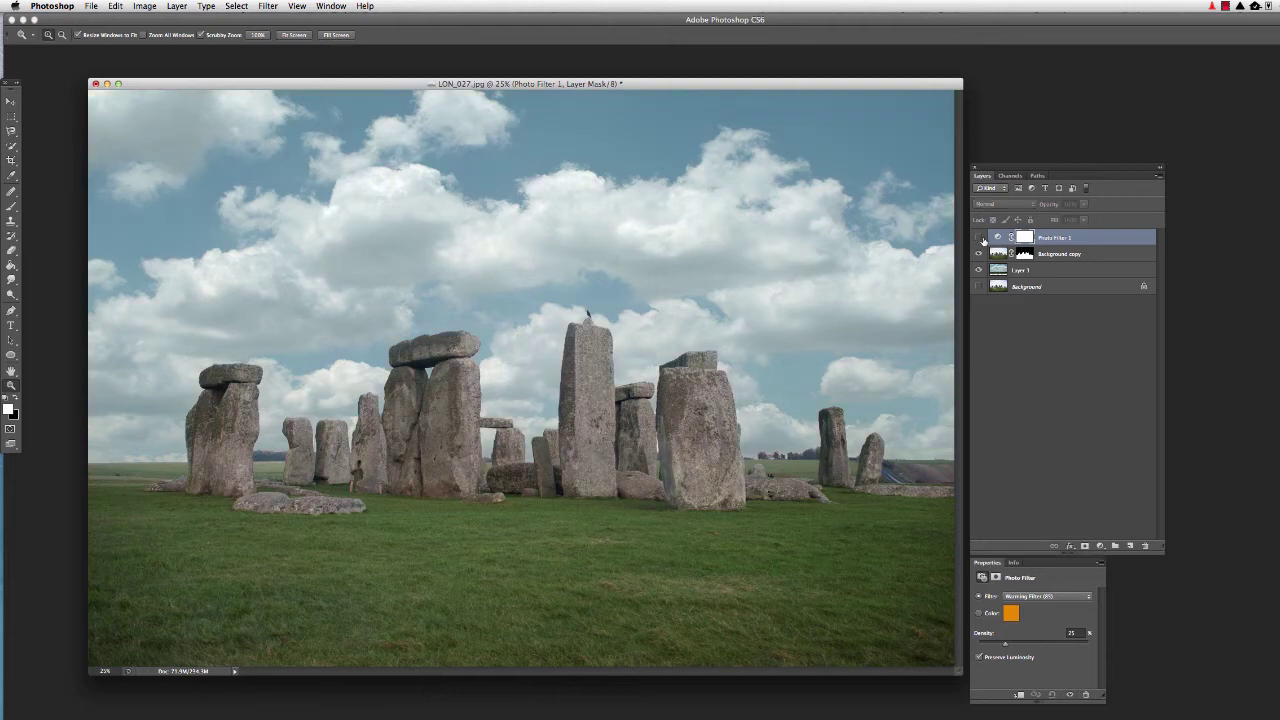
pyautogui.click(985, 238)
pyautogui.click(986, 238)
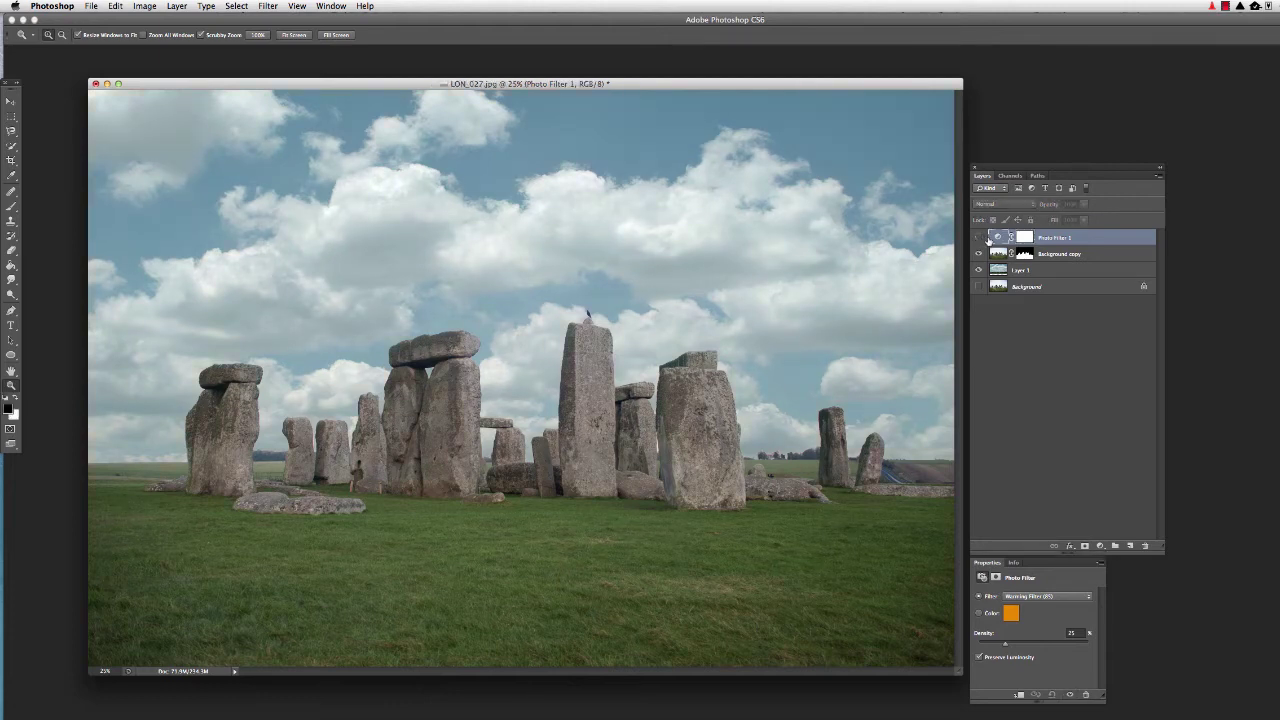
pyautogui.click(980, 238)
pyautogui.moveTo(997, 172); pyautogui.dragTo(1019, 166)
pyautogui.moveTo(941, 86); pyautogui.dragTo(935, 80)
pyautogui.moveTo(1062, 161); pyautogui.dragTo(1065, 130)
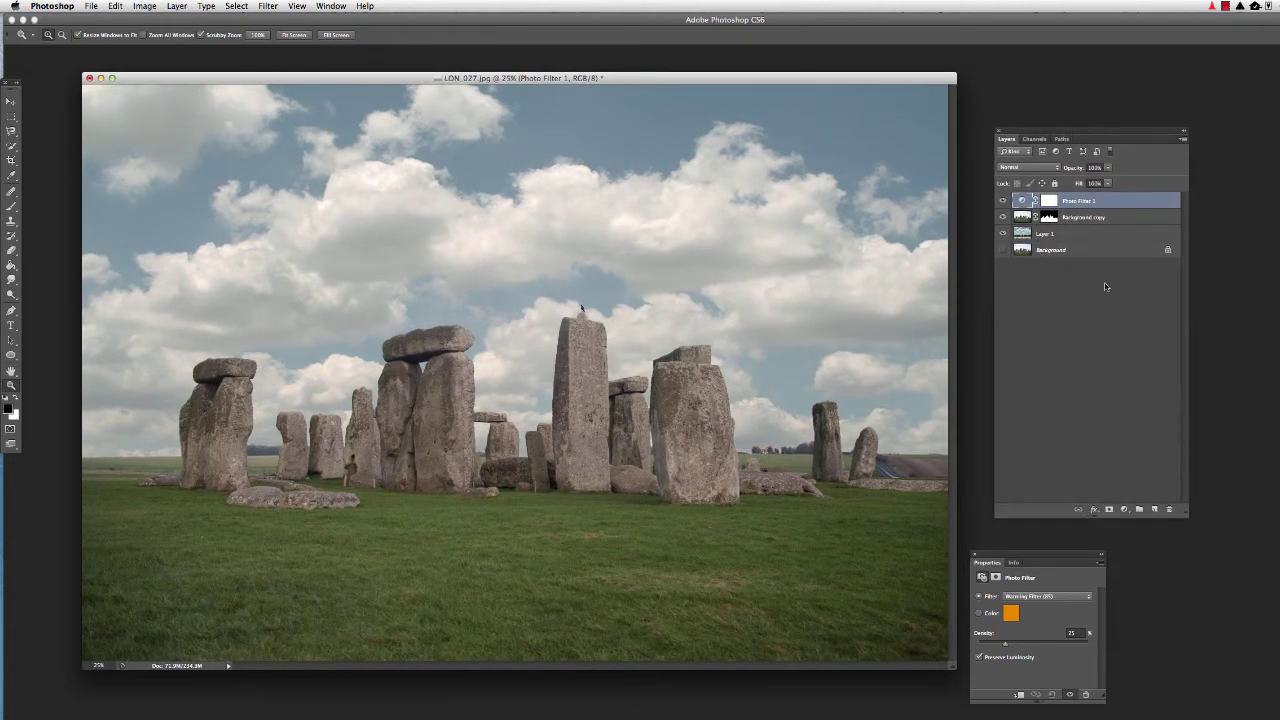
# Stamp visible layers into a new Layer 2 with Opt+Shift+Cmd+E and launch Filter > Topaz Labs > Topaz Adjust 5.
pyautogui.click(1154, 509)
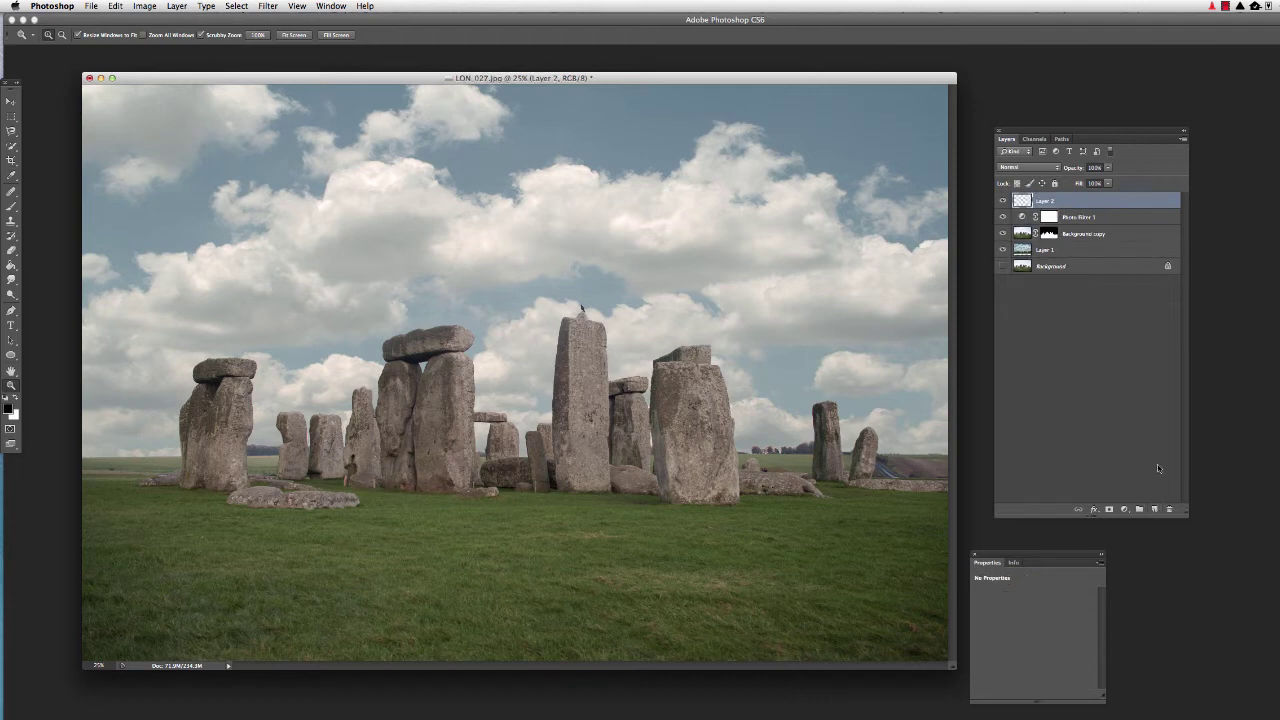
pyautogui.press('alt+shift+super+e')
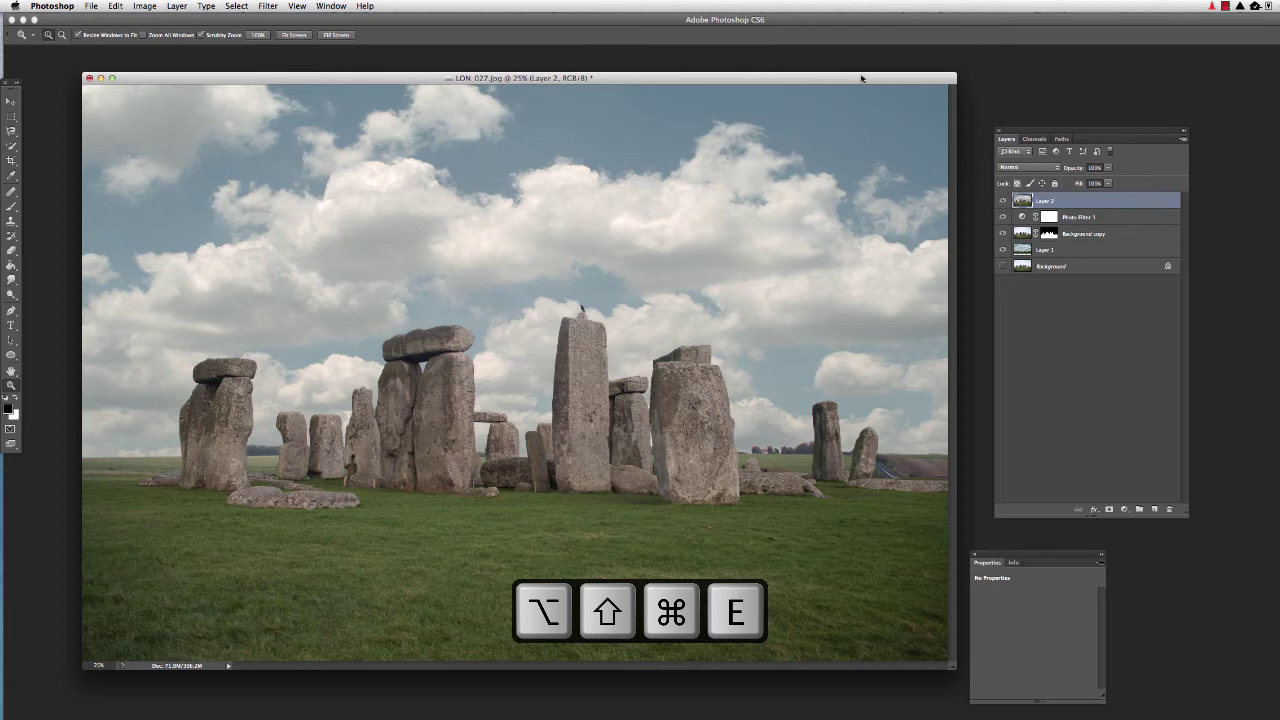
pyautogui.moveTo(861, 78); pyautogui.dragTo(864, 79)
pyautogui.click(268, 6)
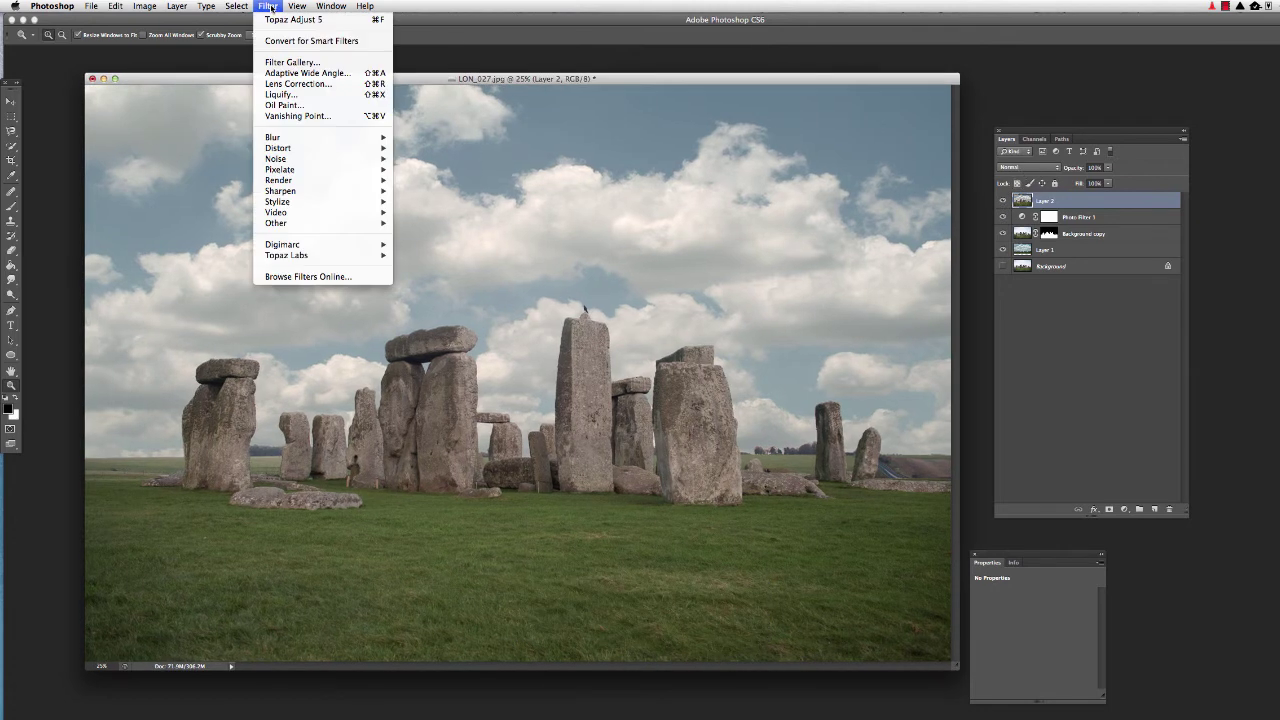
pyautogui.moveTo(378, 259)
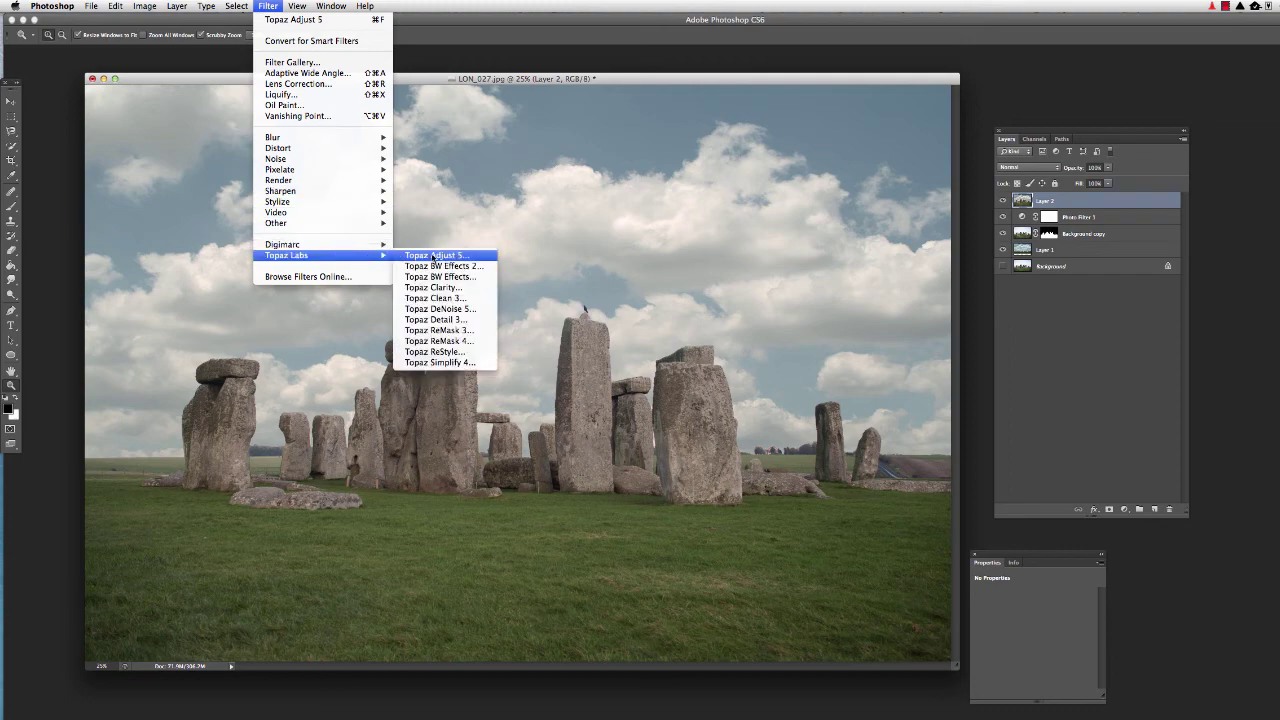
pyautogui.click(436, 256)
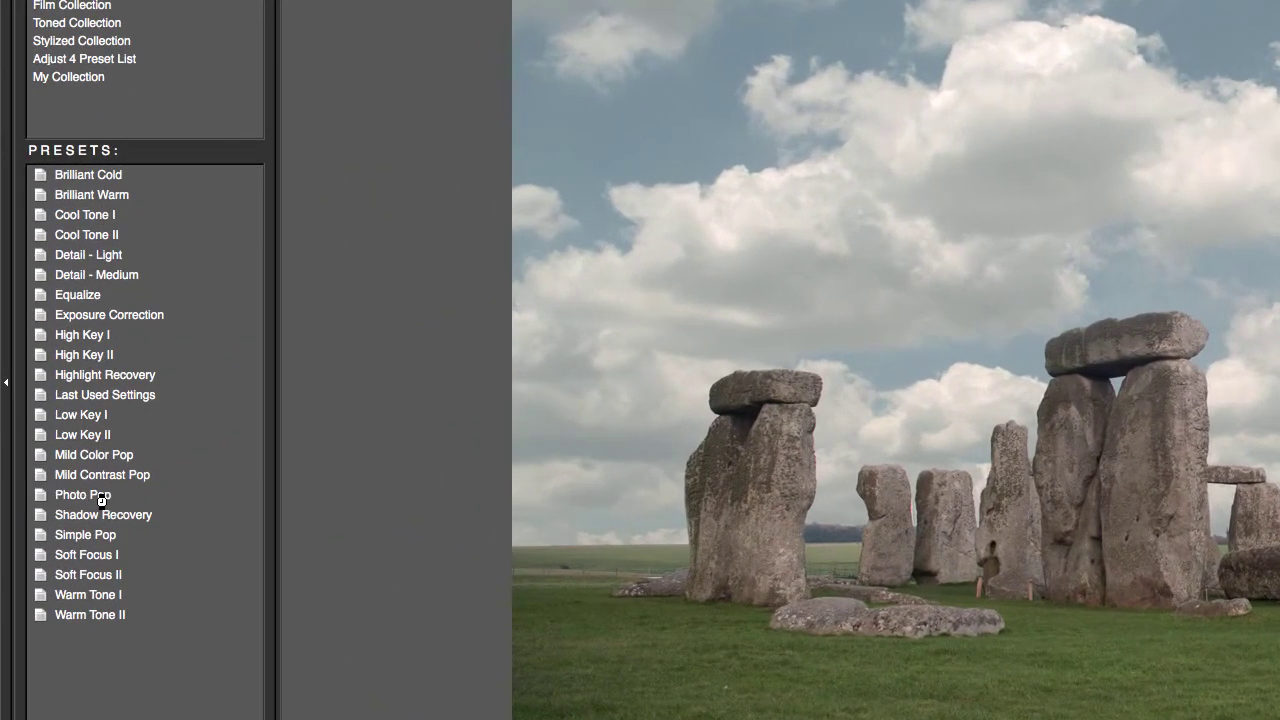
# Apply the Classic Collection's Photo Pop preset to Layer 2.
pyautogui.click(101, 497)
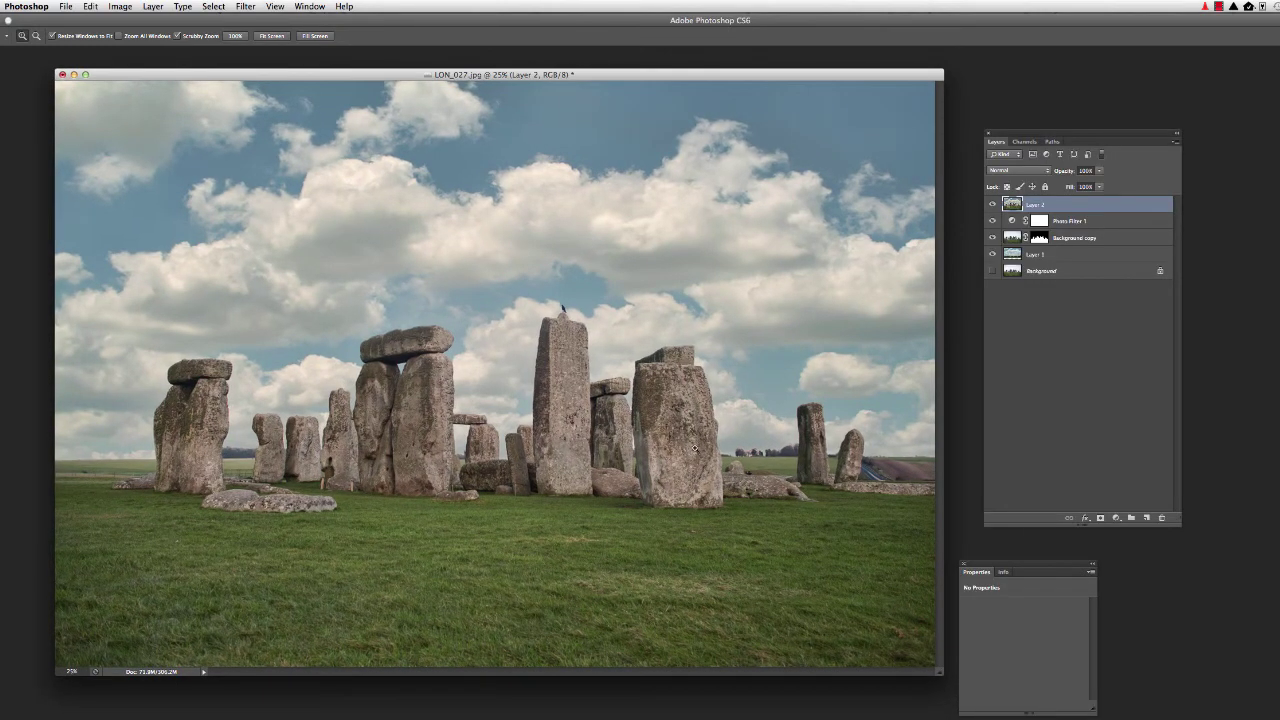
# Apply Levels to Layer 2 with input levels set to 21, 1.00 and 240.
pyautogui.click(120, 7)
pyautogui.moveTo(147, 43)
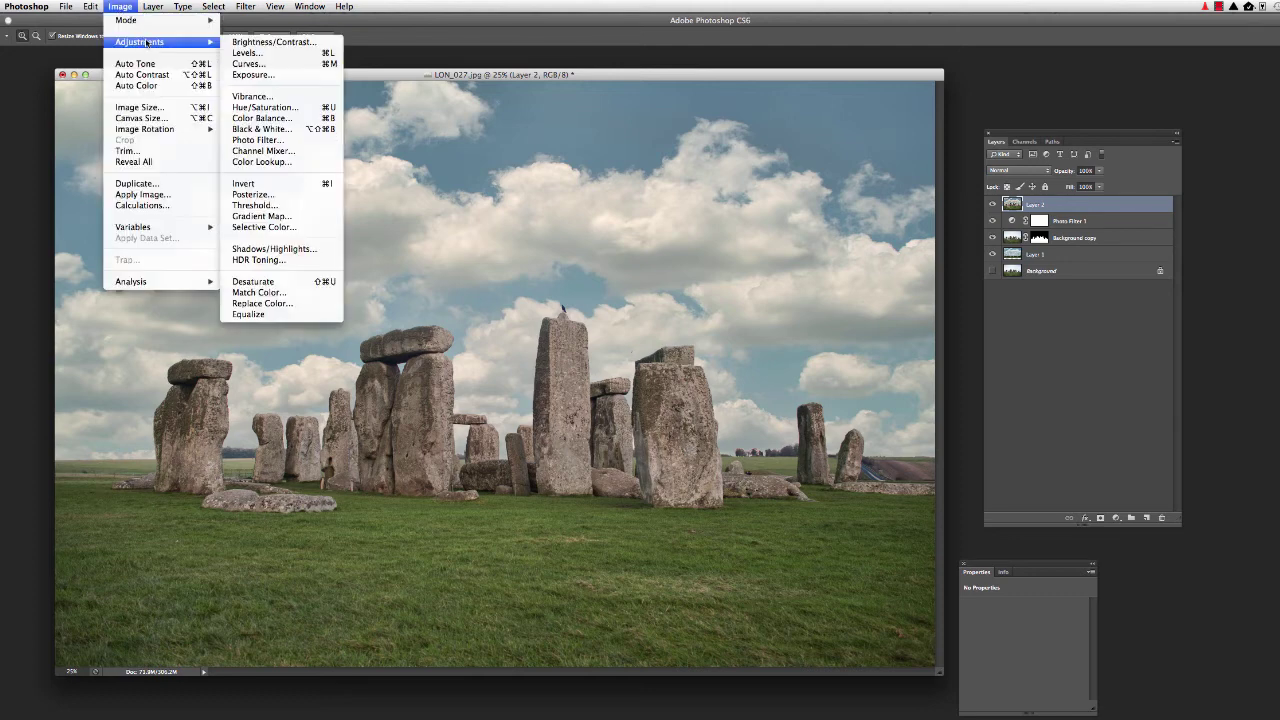
pyautogui.click(262, 53)
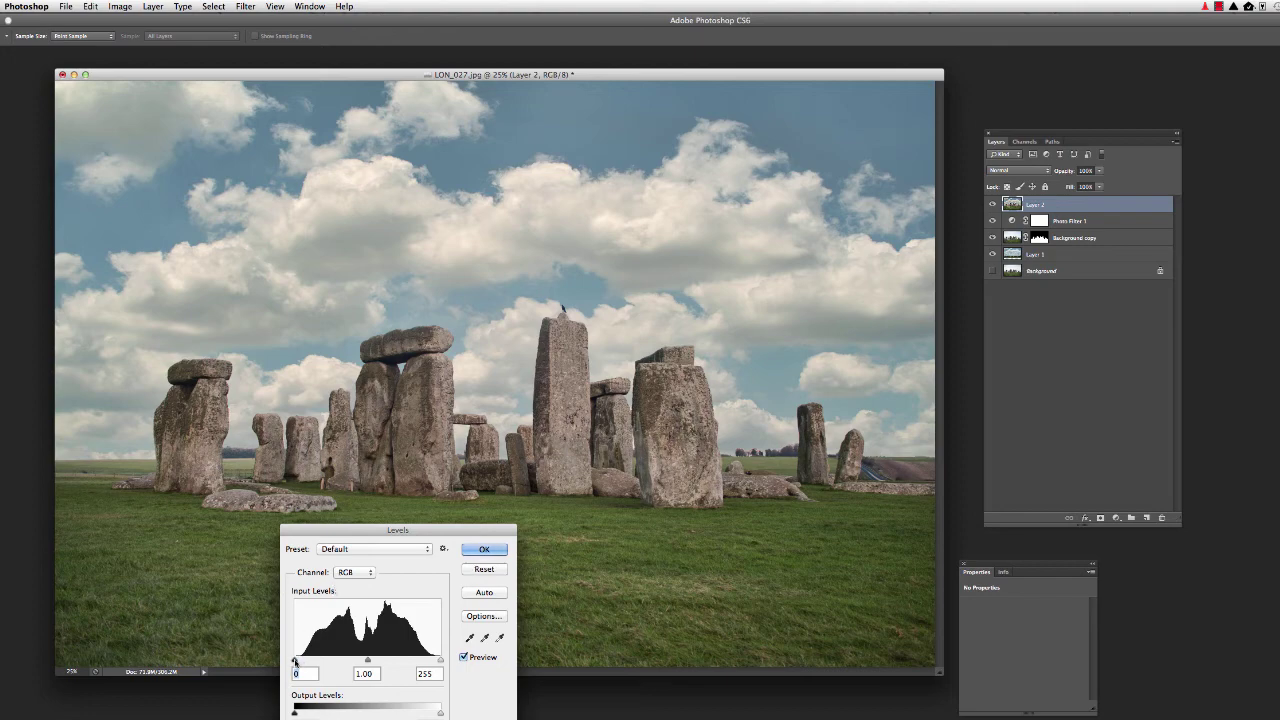
pyautogui.moveTo(295, 661); pyautogui.dragTo(297, 661)
pyautogui.moveTo(297, 661); pyautogui.dragTo(306, 663)
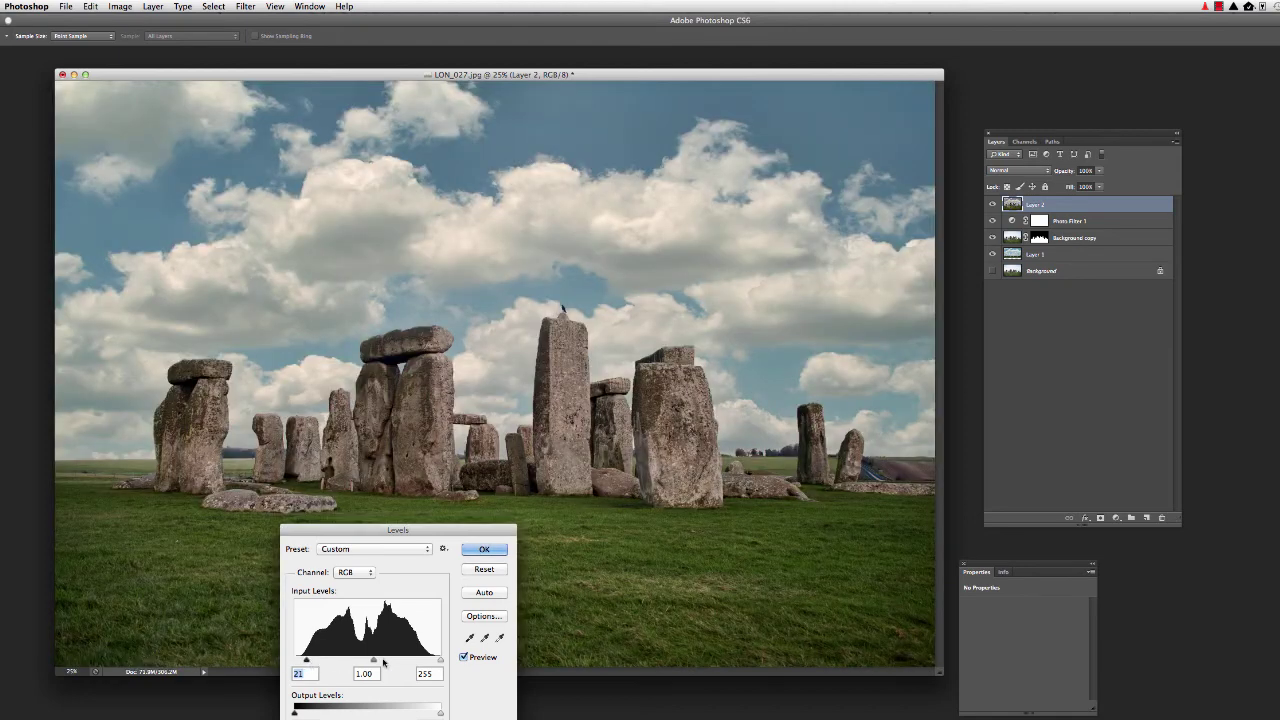
pyautogui.moveTo(439, 663); pyautogui.dragTo(432, 663)
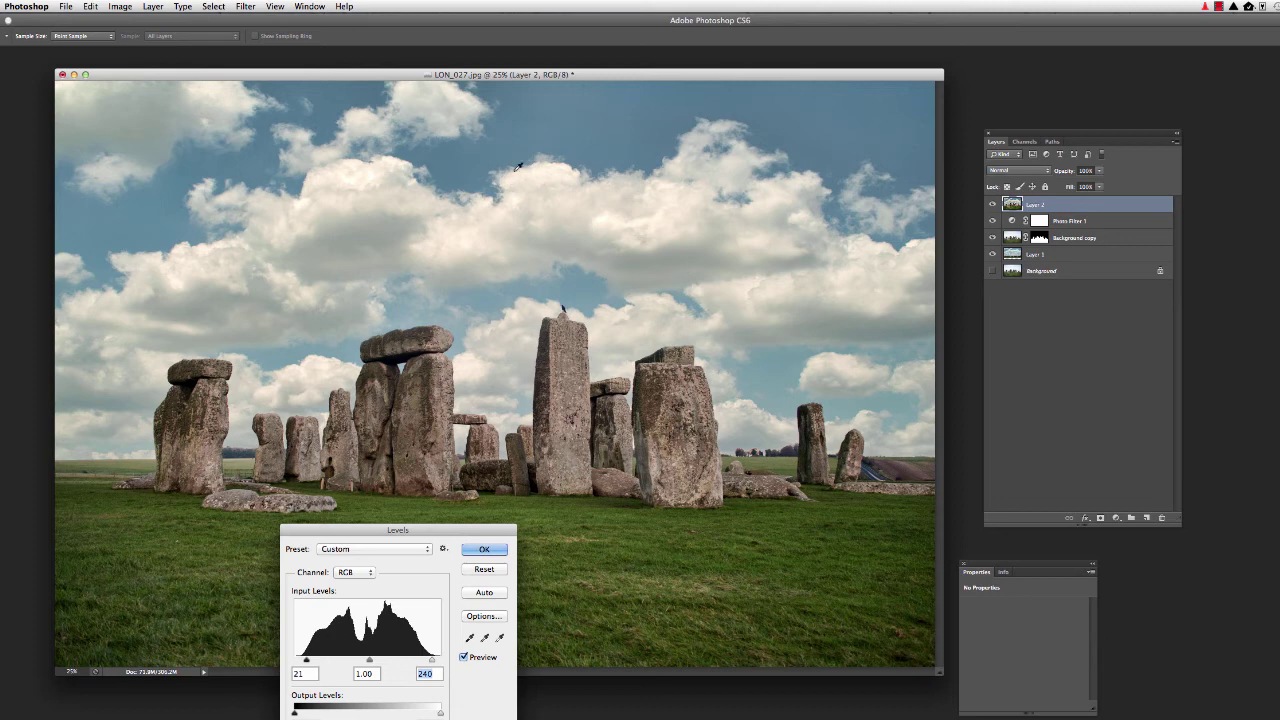
pyautogui.moveTo(432, 661); pyautogui.dragTo(432, 663)
pyautogui.click(484, 549)
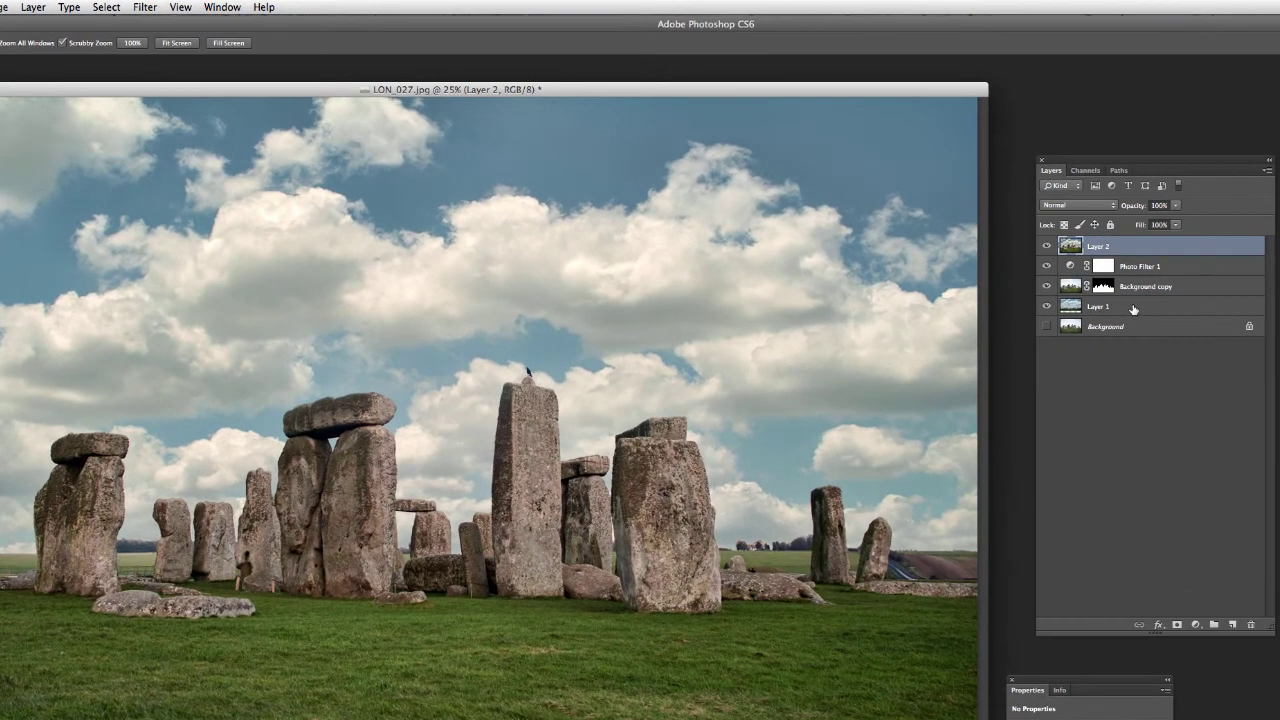
# Merge Layer 2, Photo Filter 1, Background copy and Layer 1 into Layer 2, then show the Background.
pyautogui.keyDown('shift'); pyautogui.click(1065, 254); pyautogui.keyUp('shift')
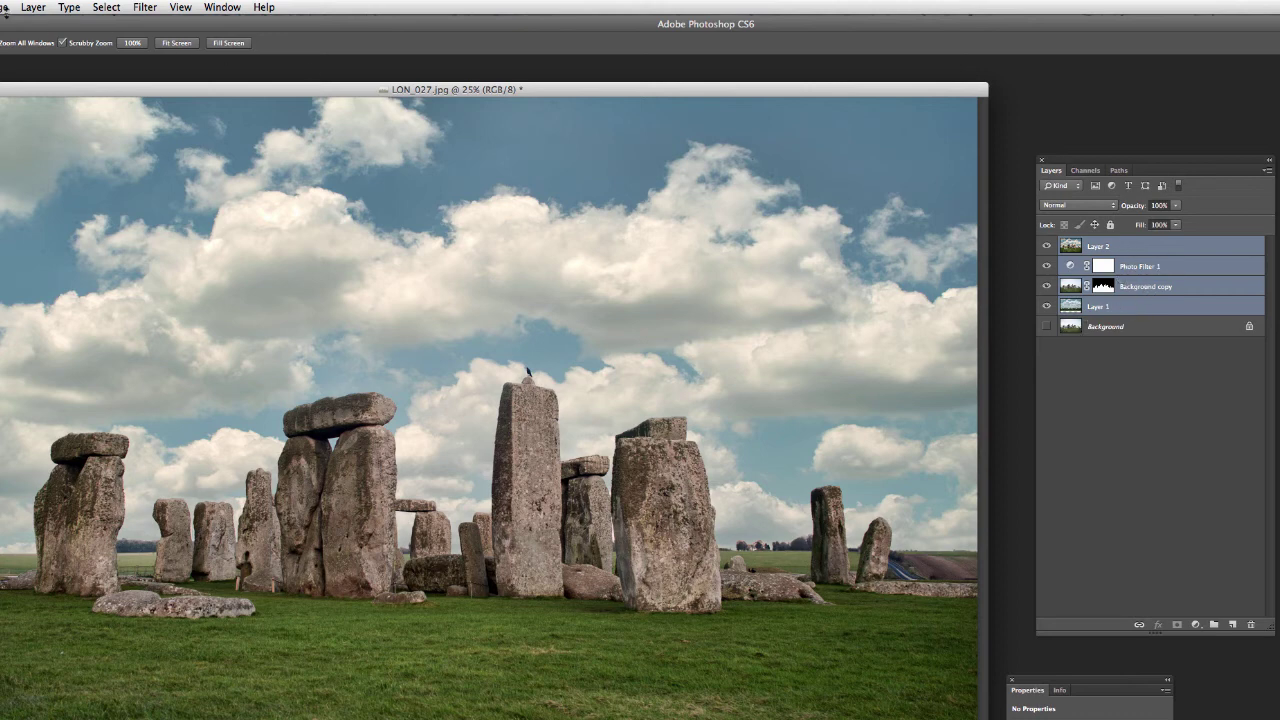
pyautogui.click(29, 8)
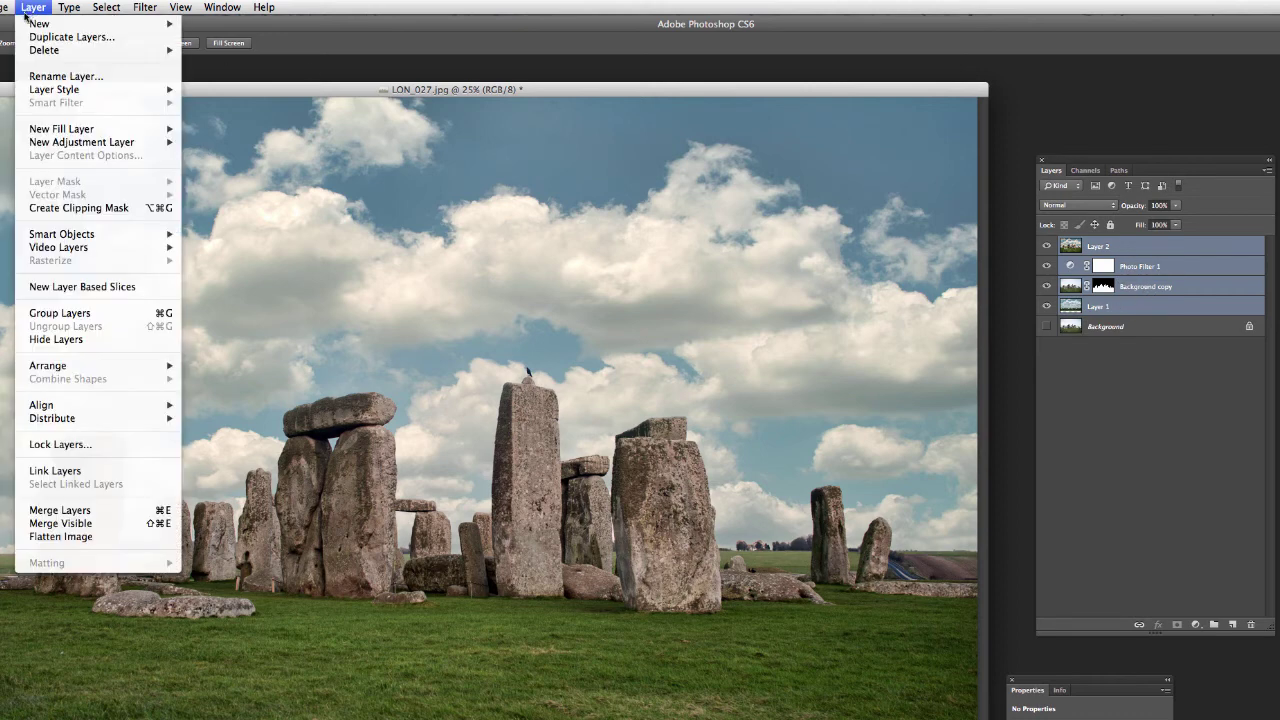
pyautogui.click(100, 512)
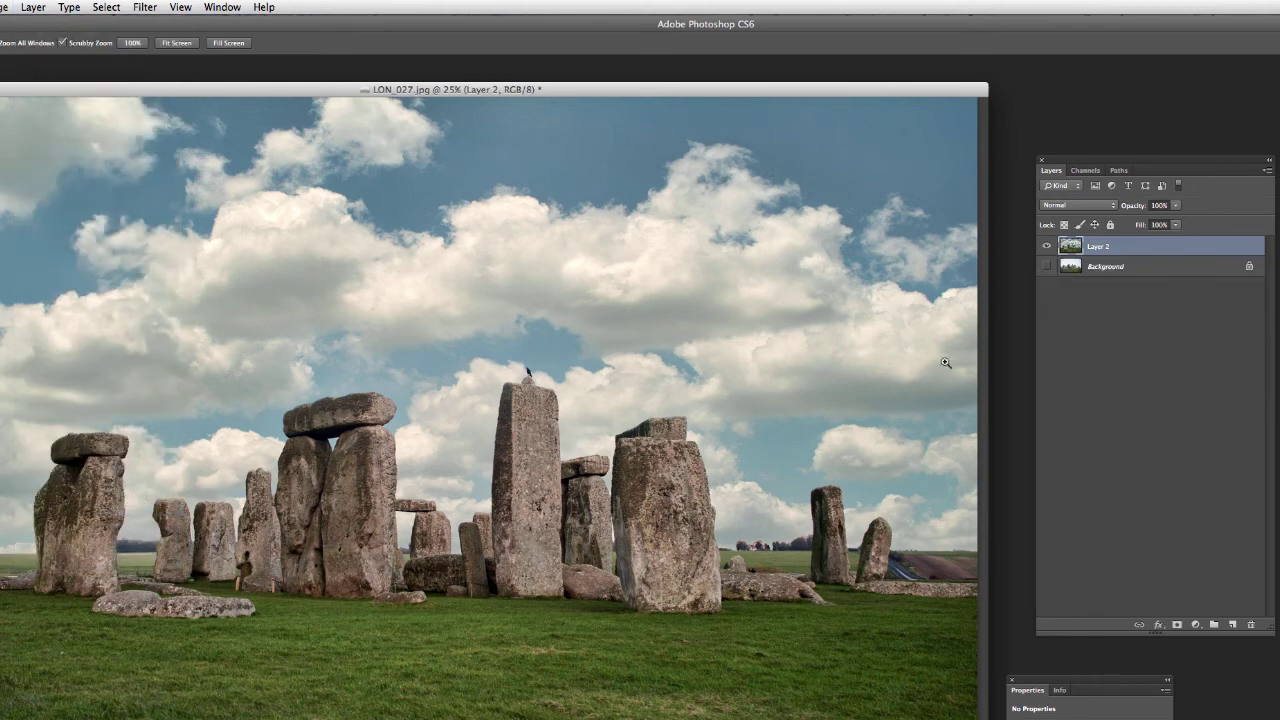
pyautogui.moveTo(1095, 165); pyautogui.dragTo(1075, 165)
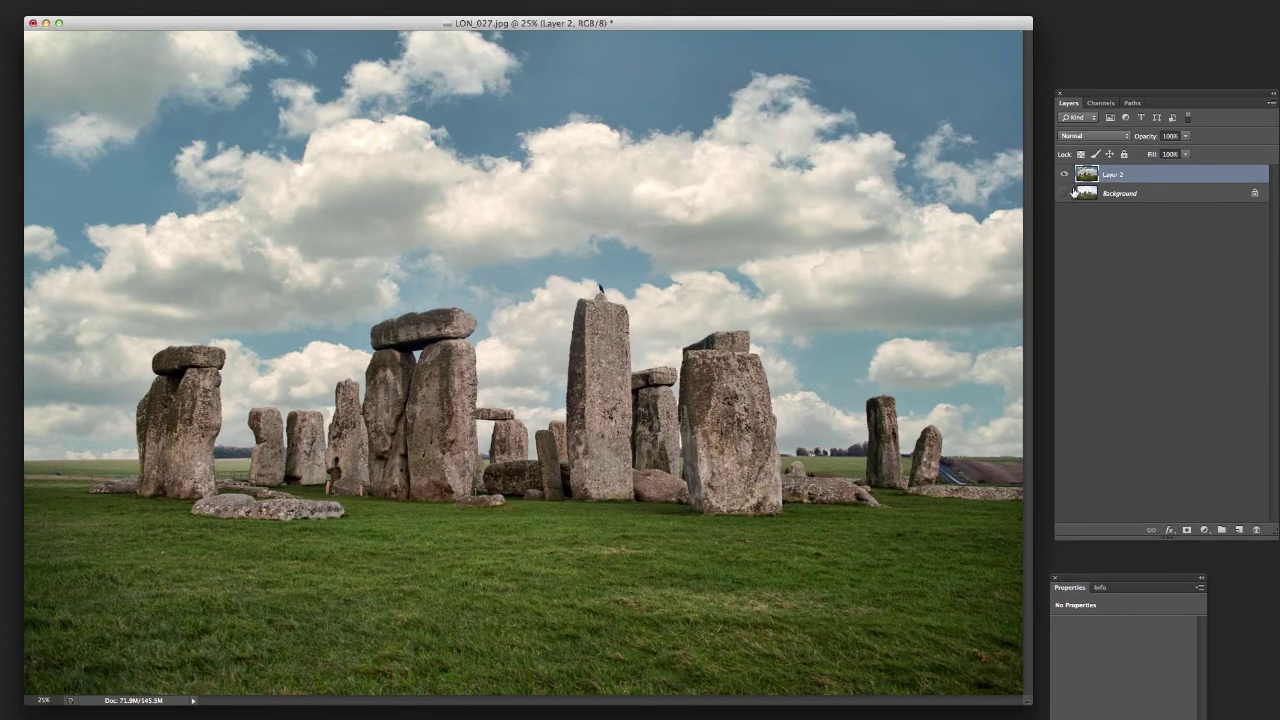
pyautogui.click(1054, 210)
pyautogui.click(1065, 176)
pyautogui.click(1064, 176)
pyautogui.click(1064, 176)
pyautogui.click(1064, 176)
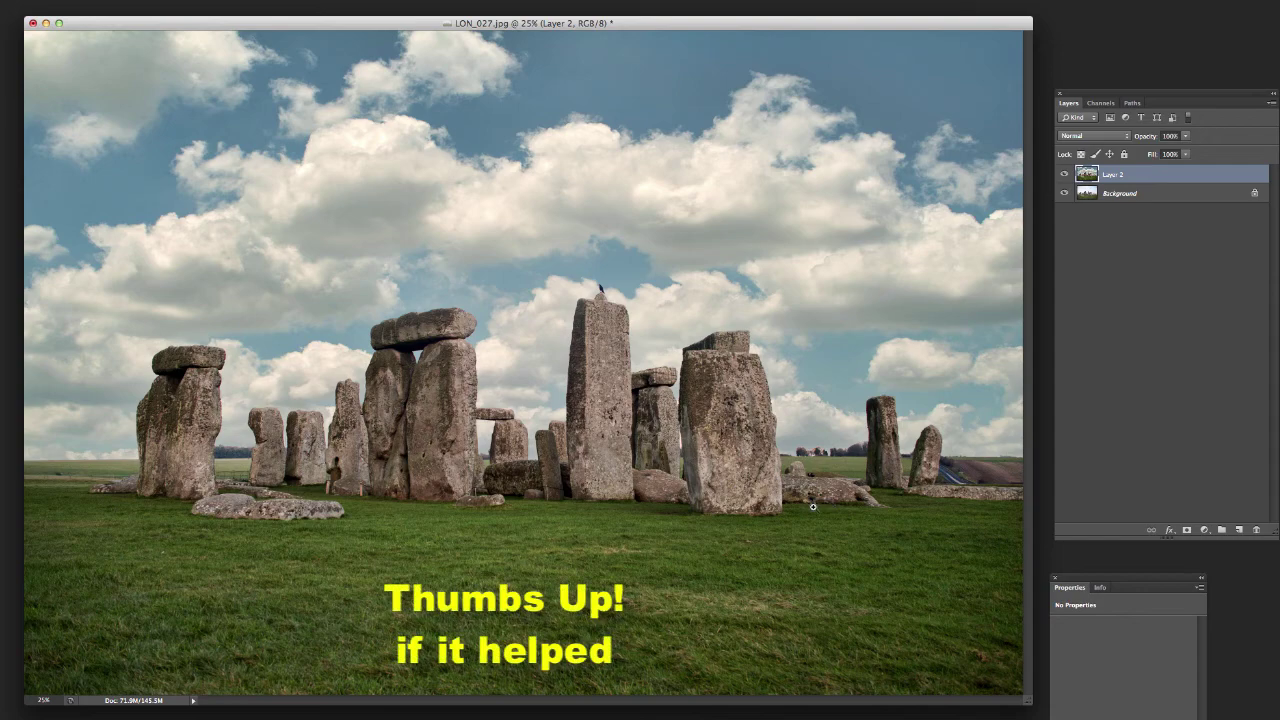
pyautogui.click(1064, 176)
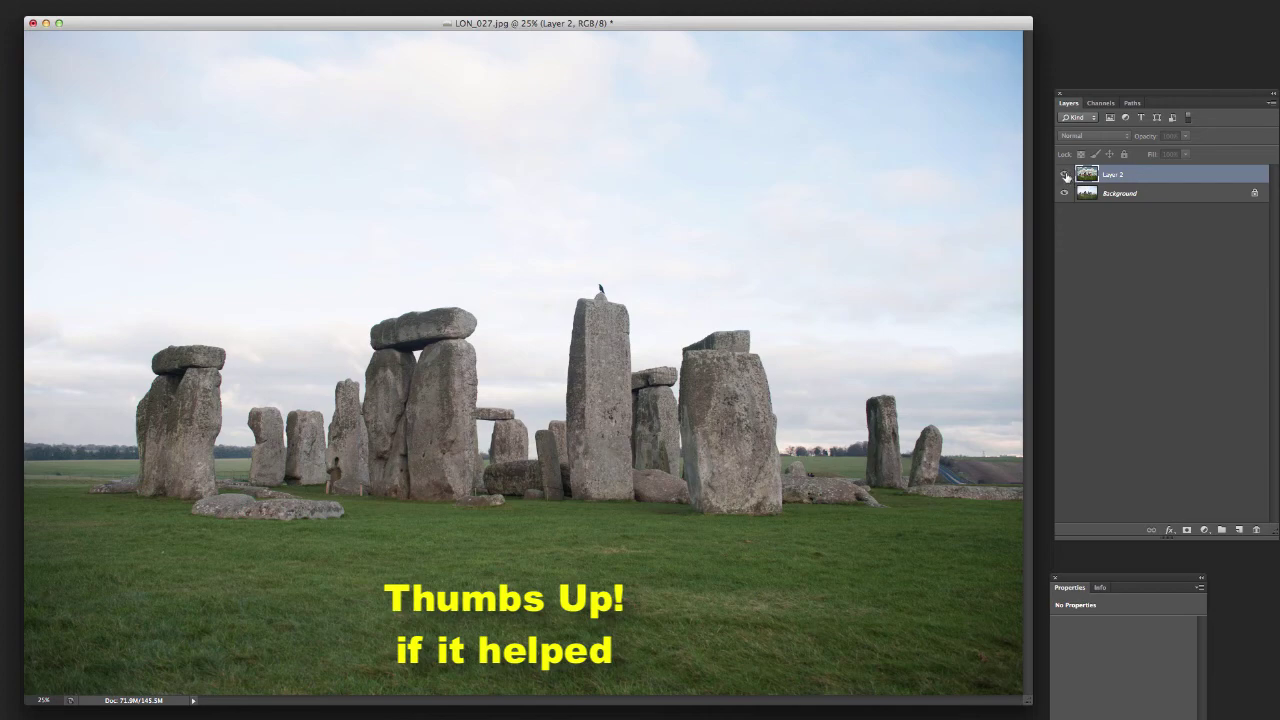
pyautogui.click(1065, 176)
pyautogui.click(1065, 176)
pyautogui.click(1065, 176)
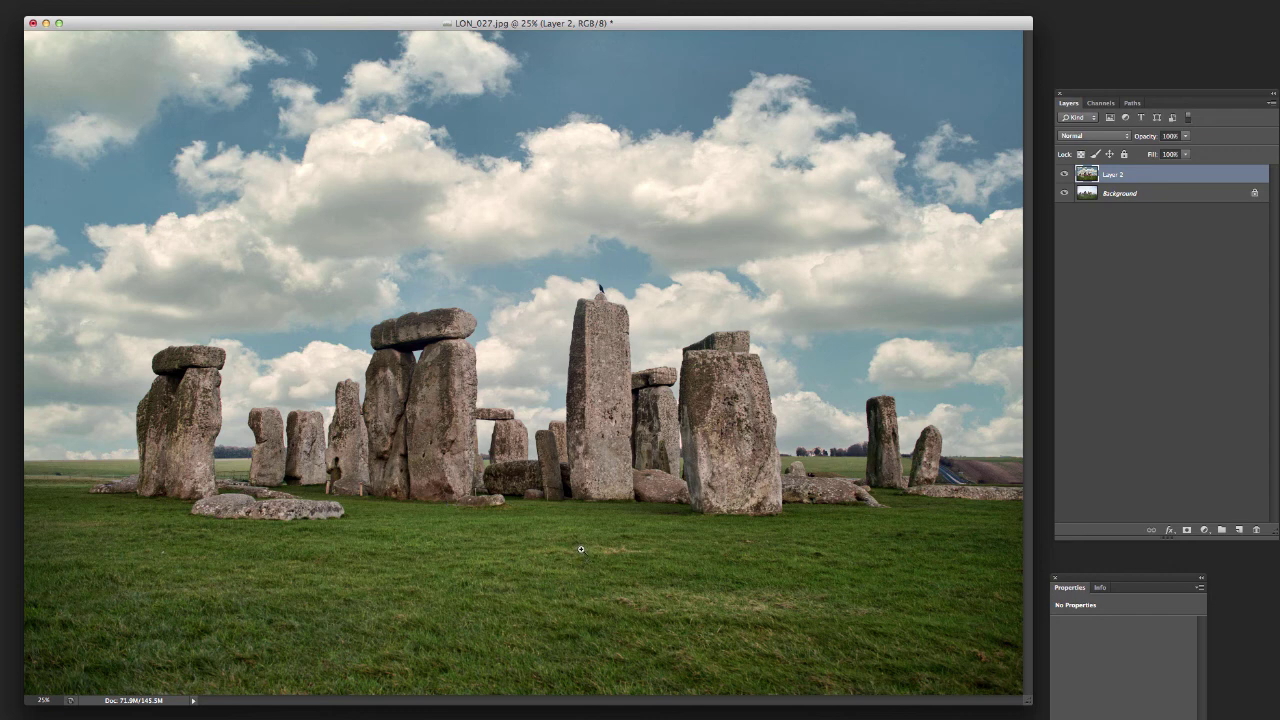
pyautogui.moveTo(744, 22); pyautogui.dragTo(734, 25)
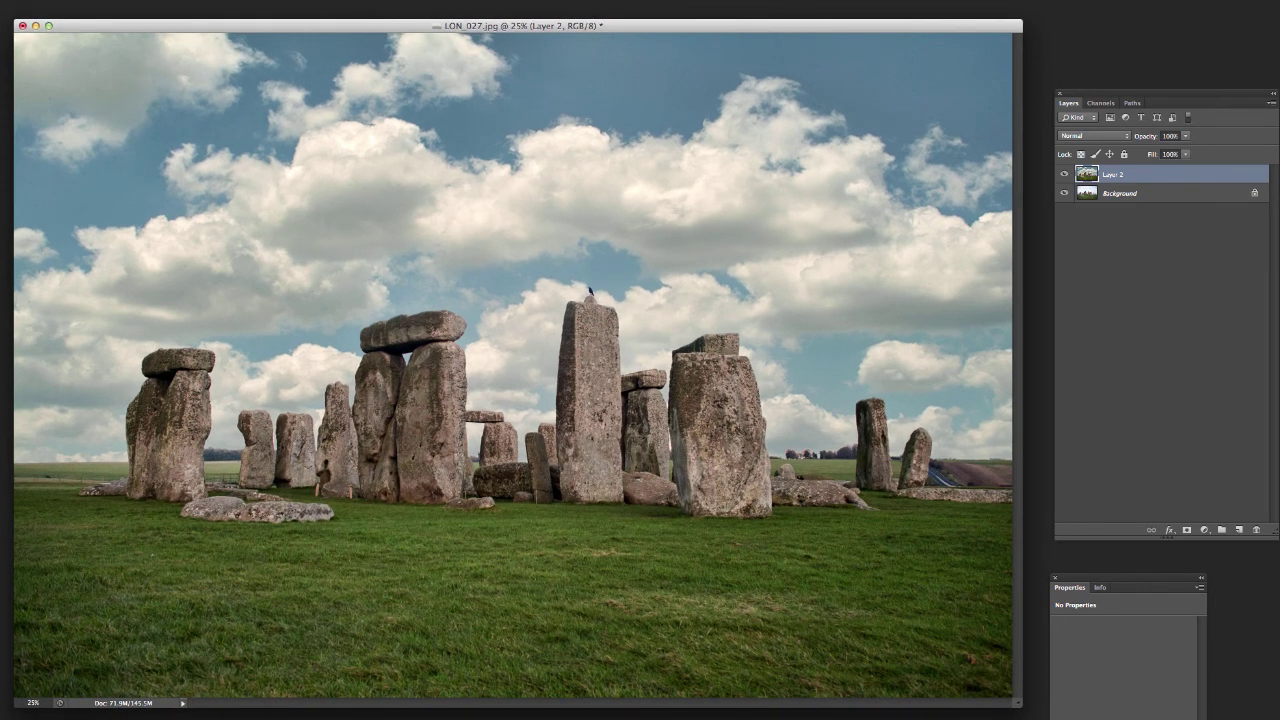